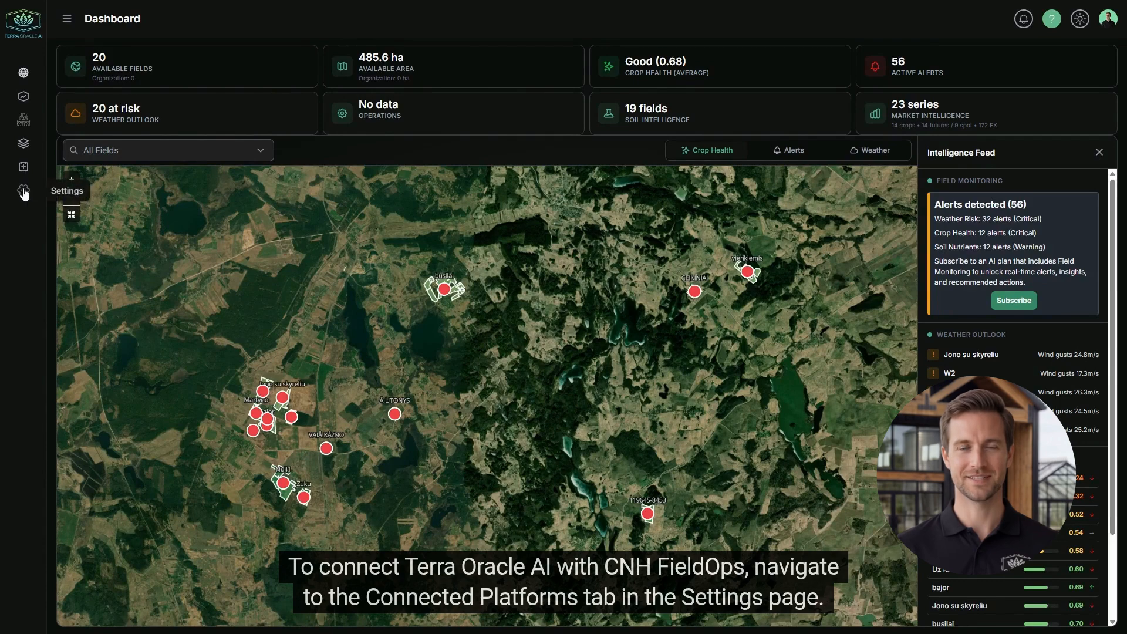
Connect the CNH FieldOps card under Settings' Connected Platforms to reach the CNH sign-in page
left_click(24, 190)
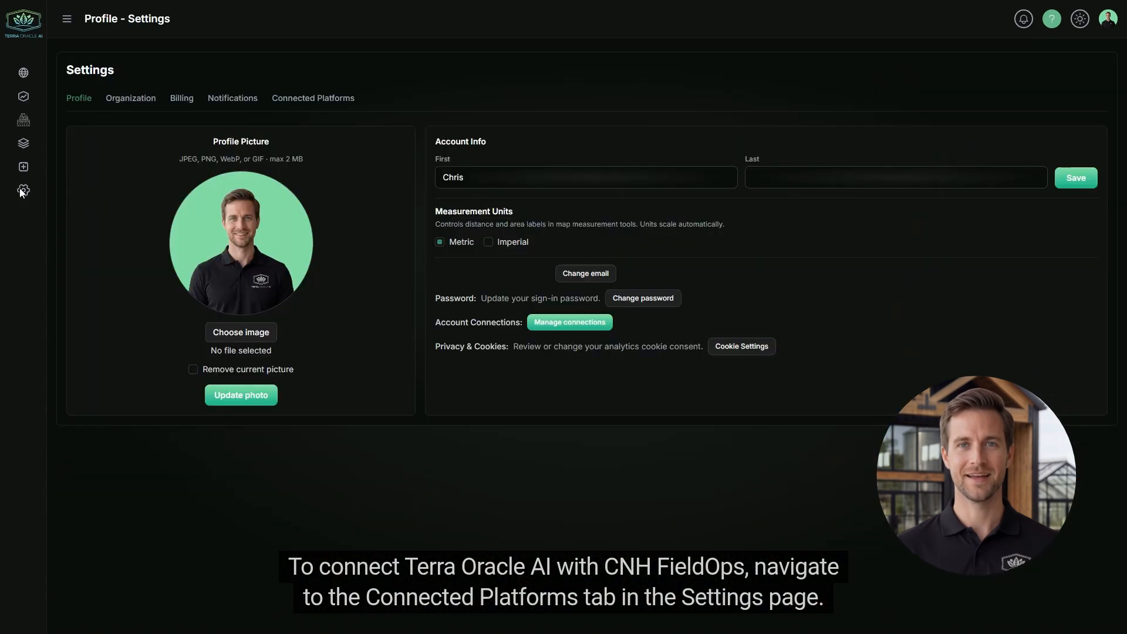
left_click(334, 97)
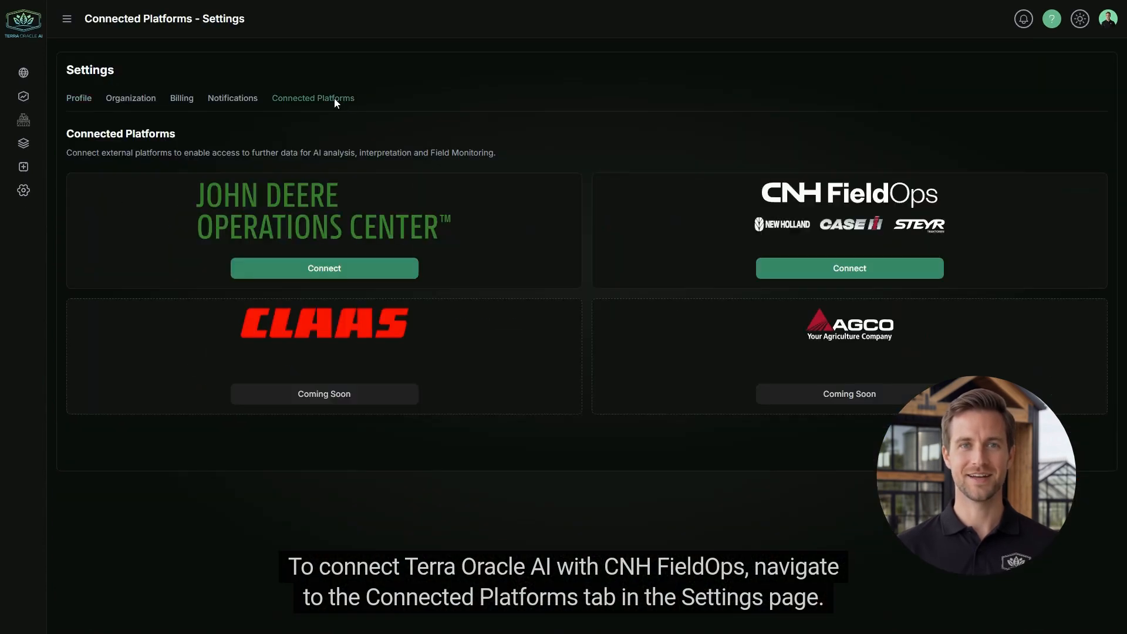
left_click(818, 273)
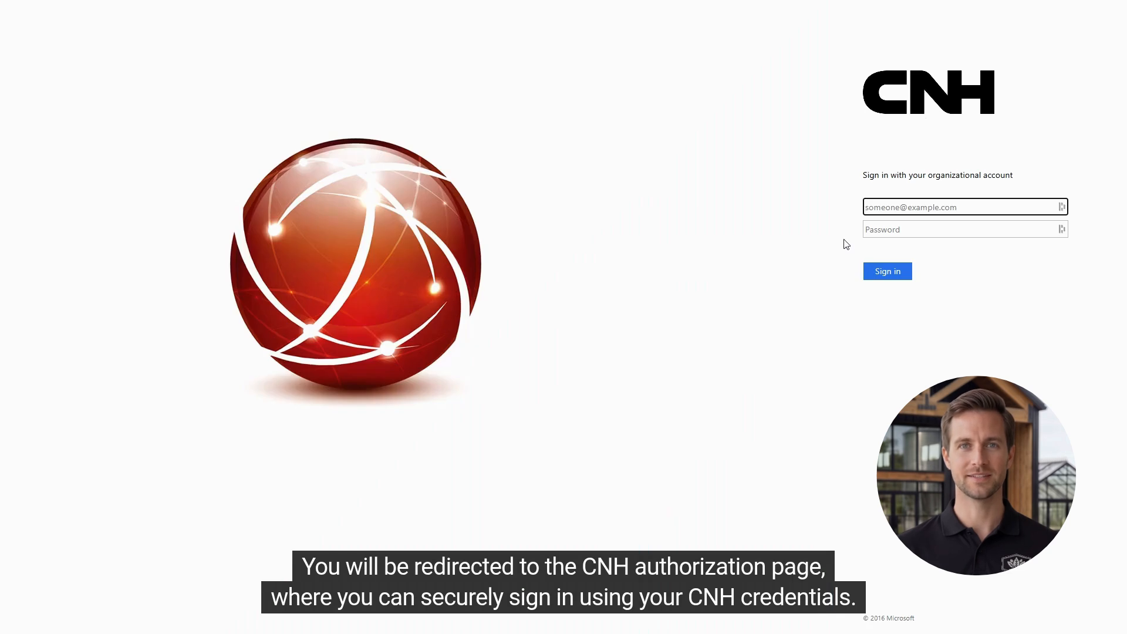
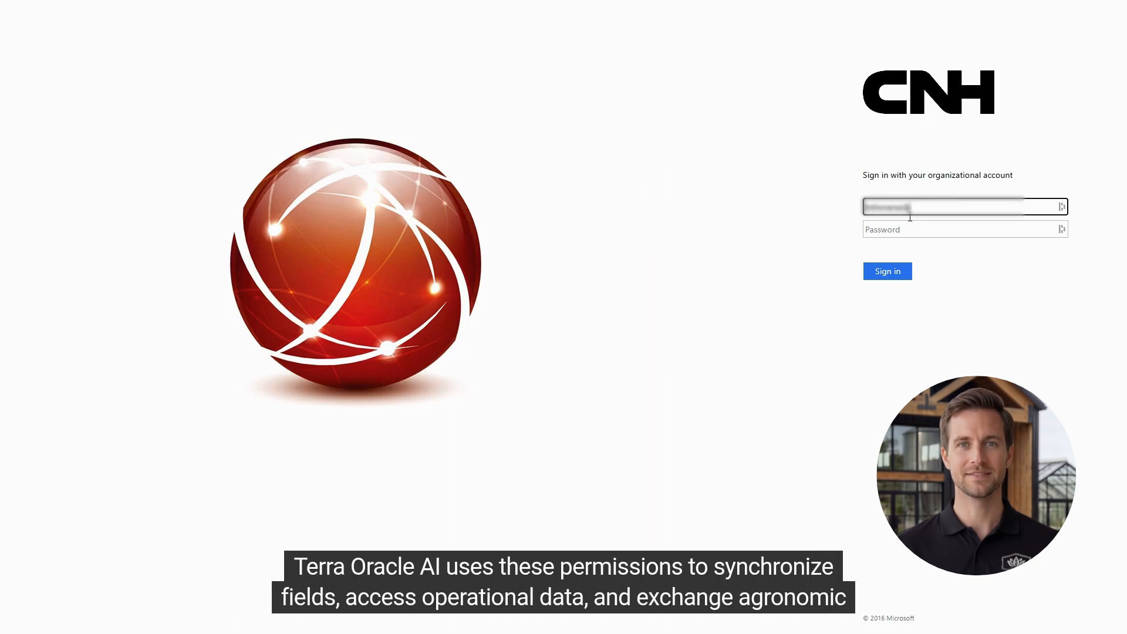
Sign in to CNH with the account e-mail and the pasted password
left_click(911, 229)
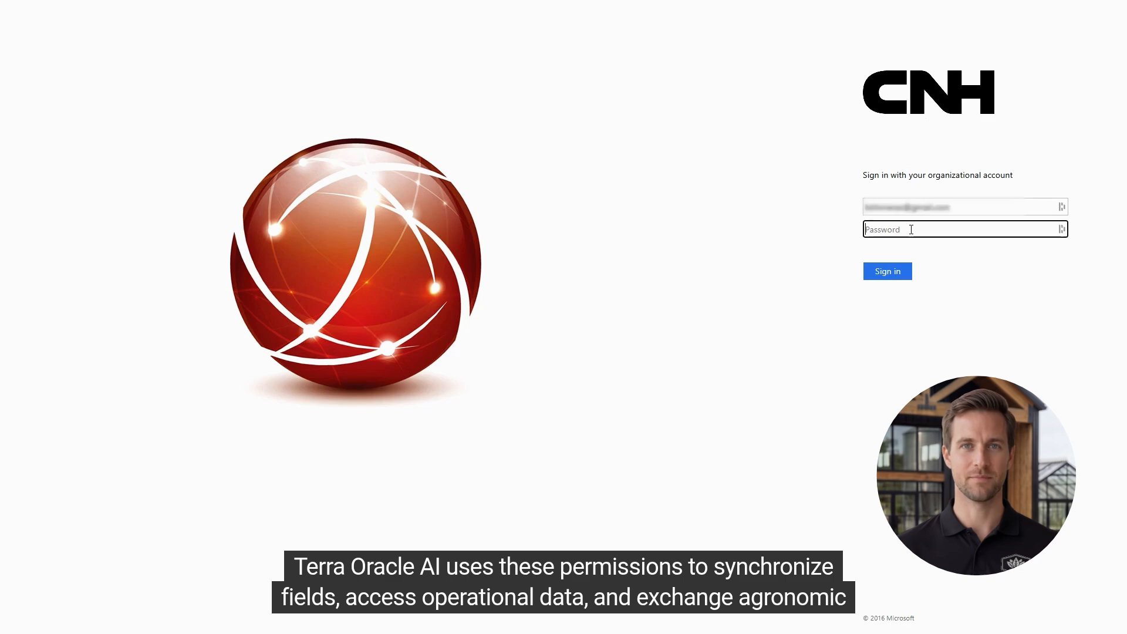
key("ctrl+v")
left_click(893, 273)
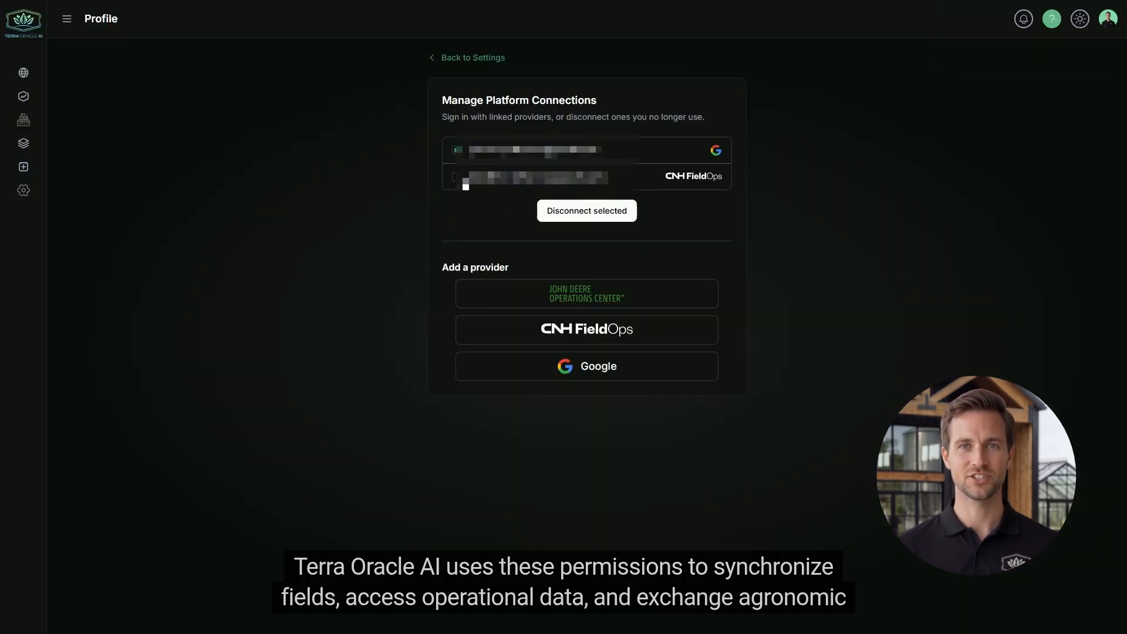
Mark the CNH FieldOps connection, then return to Settings' Connected Platforms section
left_click(455, 176)
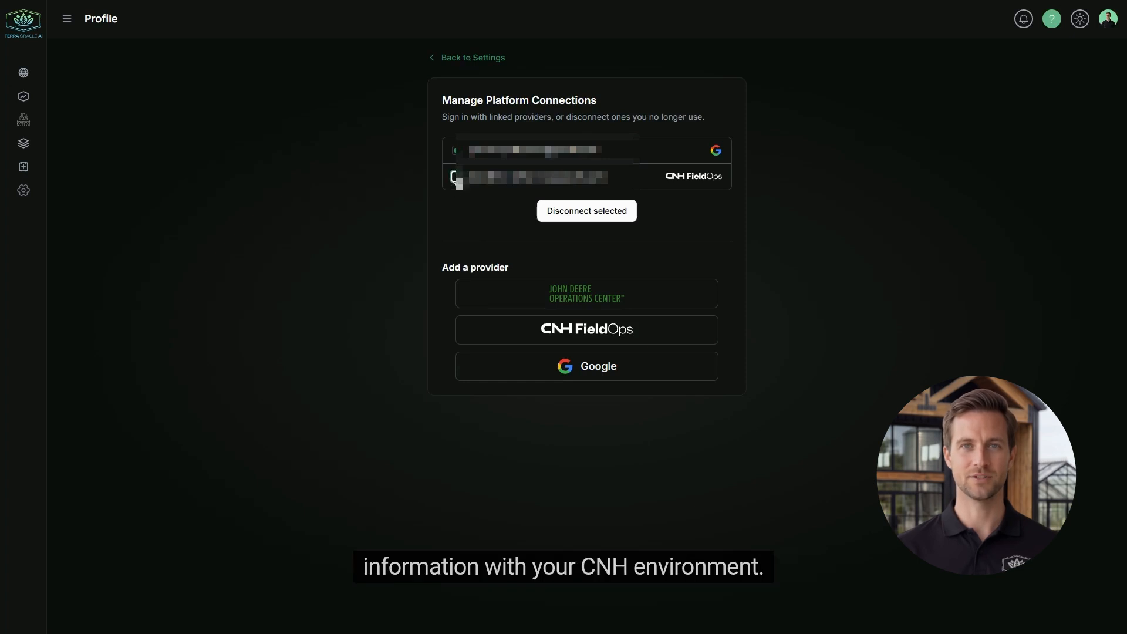
left_click(456, 59)
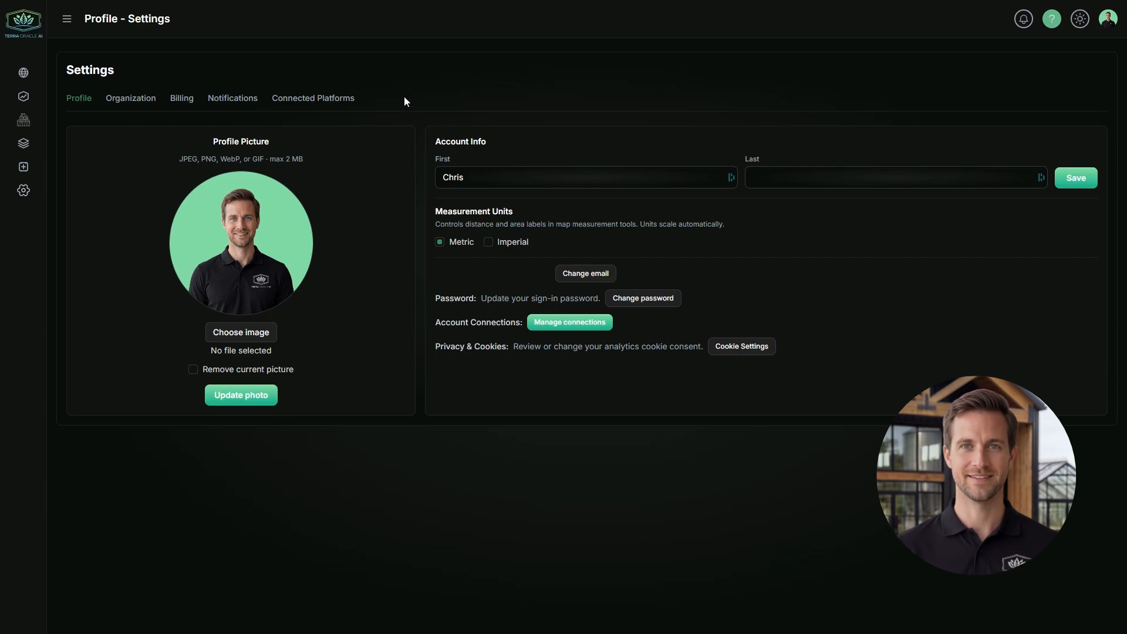
left_click(300, 99)
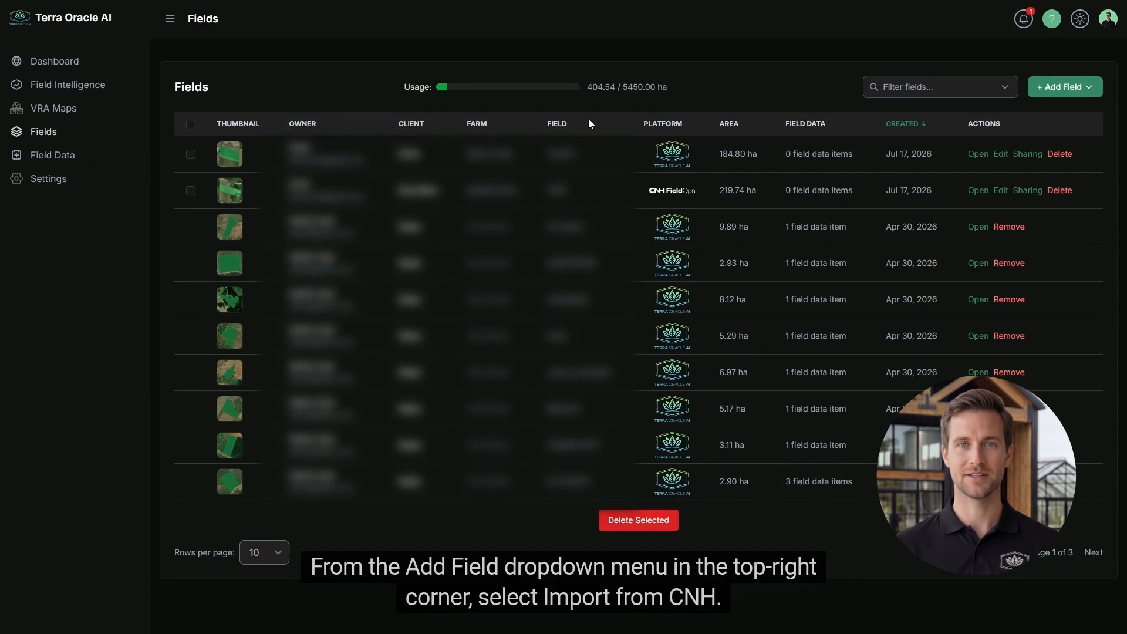
Choose Import from CNH FieldOps from the + Add Field menu
left_click(1064, 87)
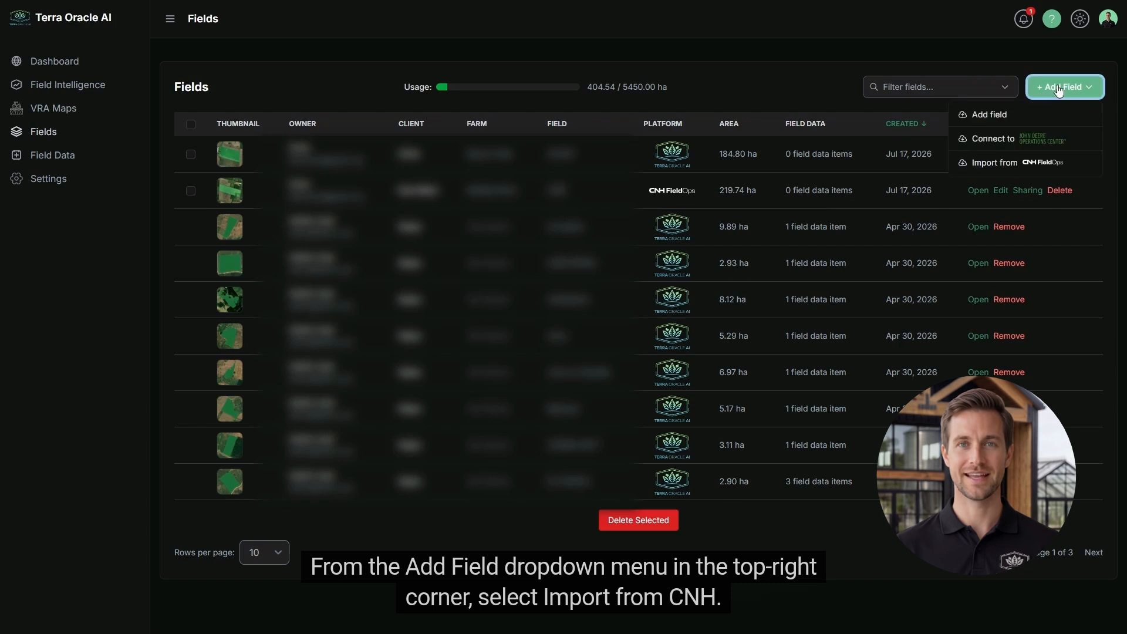
left_click(1011, 166)
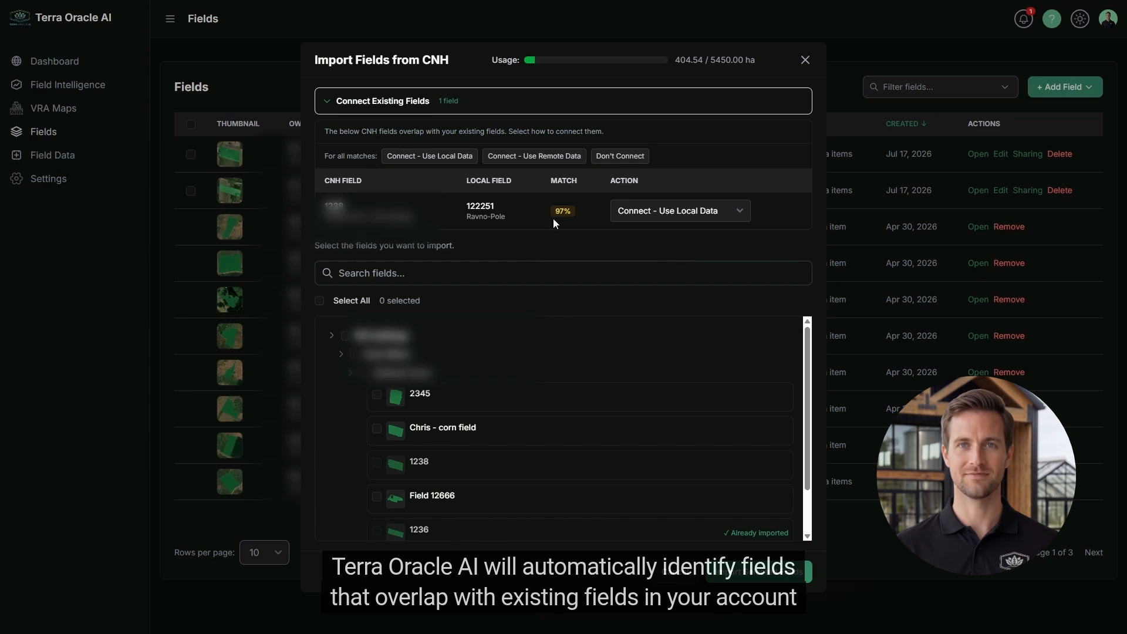
Set overlapping field 122251 to Connect - Use Remote Data and tick field 2345
left_click(675, 211)
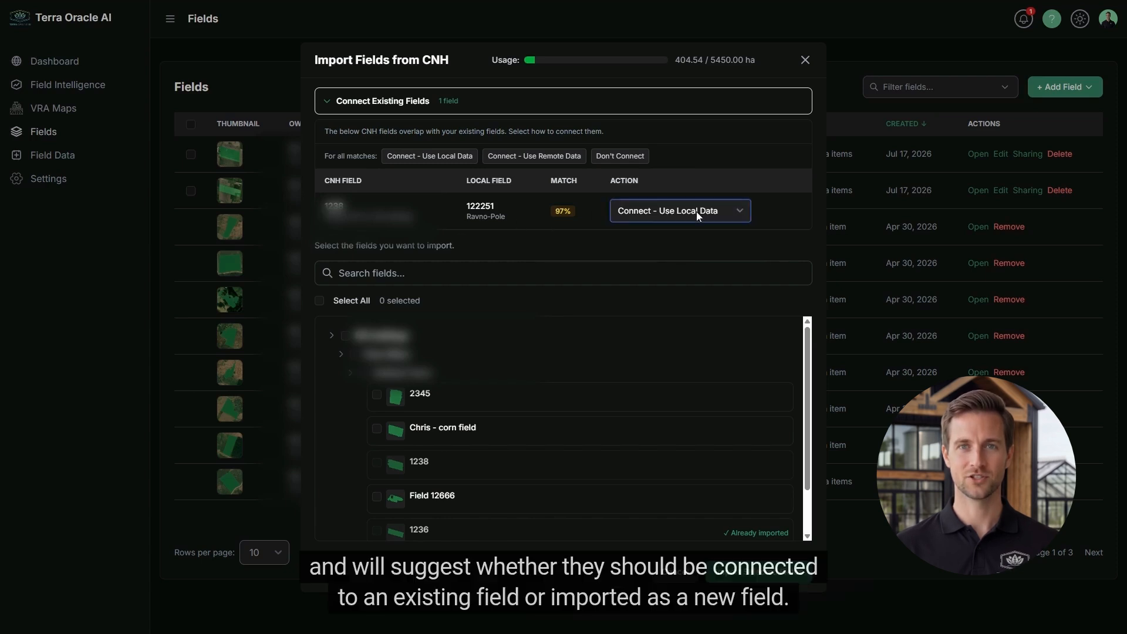
left_click(652, 244)
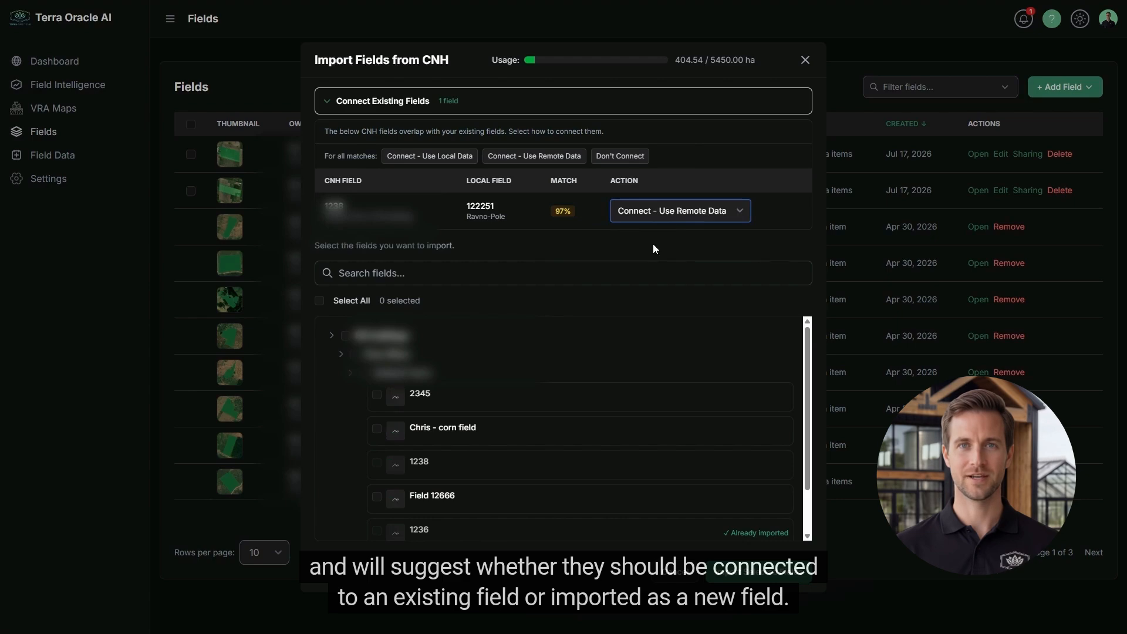
left_click(721, 215)
left_click(688, 244)
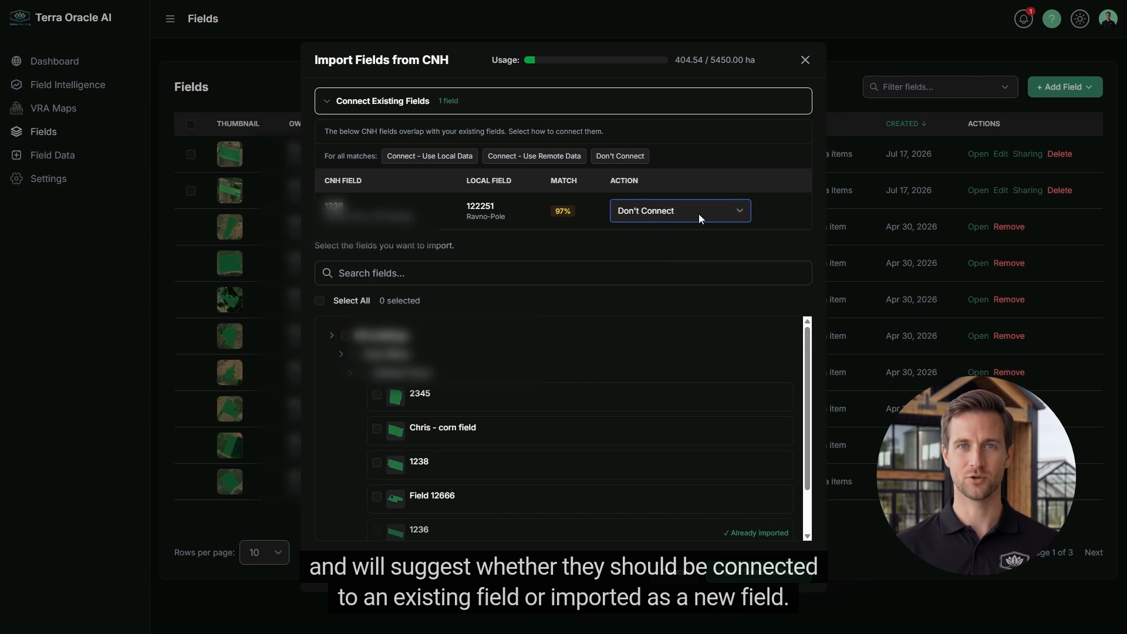
left_click(682, 230)
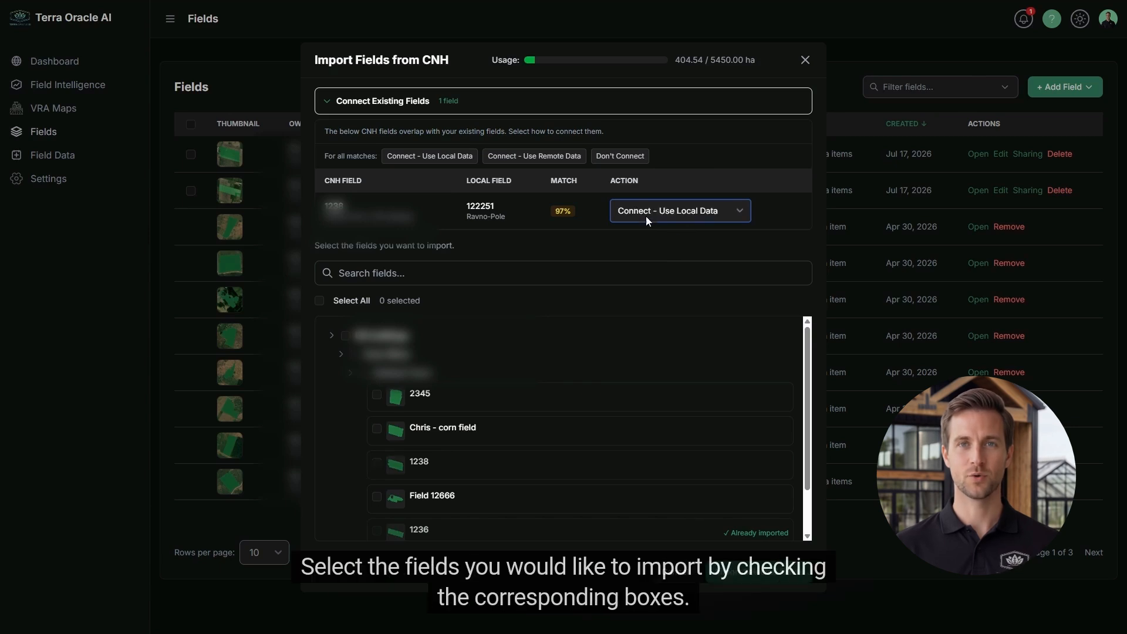
left_click(681, 216)
left_click(681, 228)
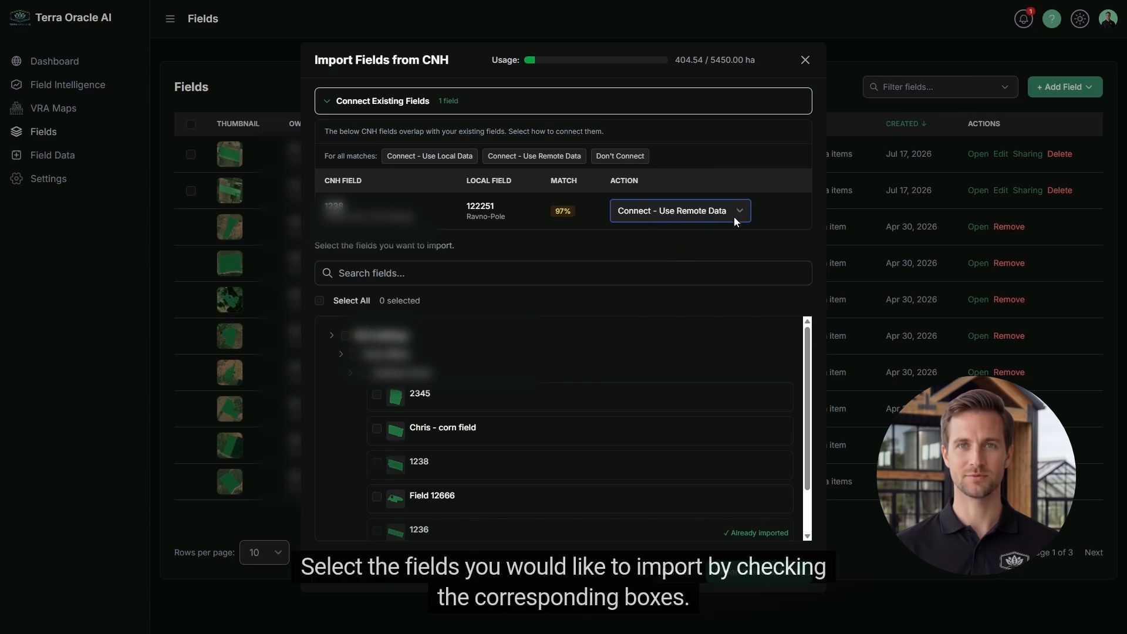
left_click(377, 395)
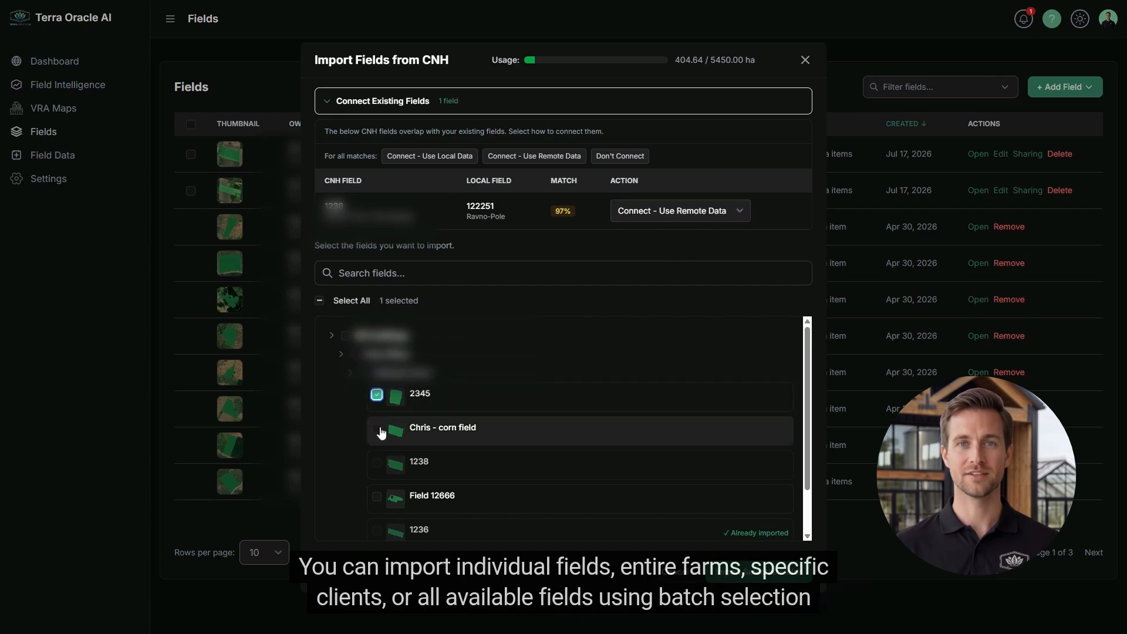
Tick field 2345, the corn field and Field 12666 for import
left_click(378, 430)
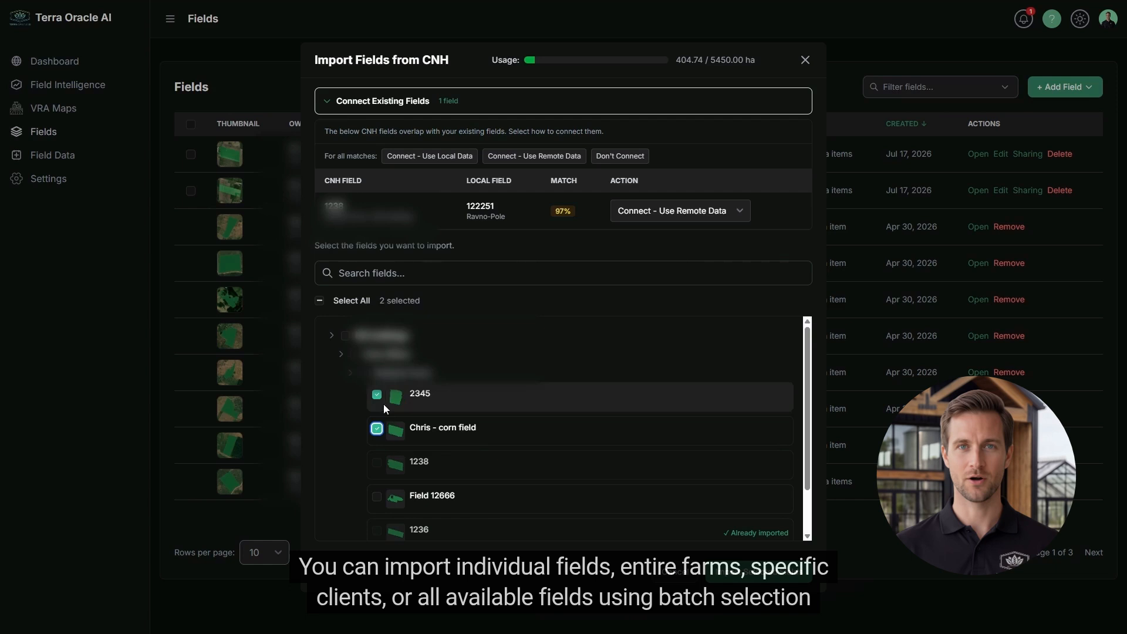
left_click(368, 374)
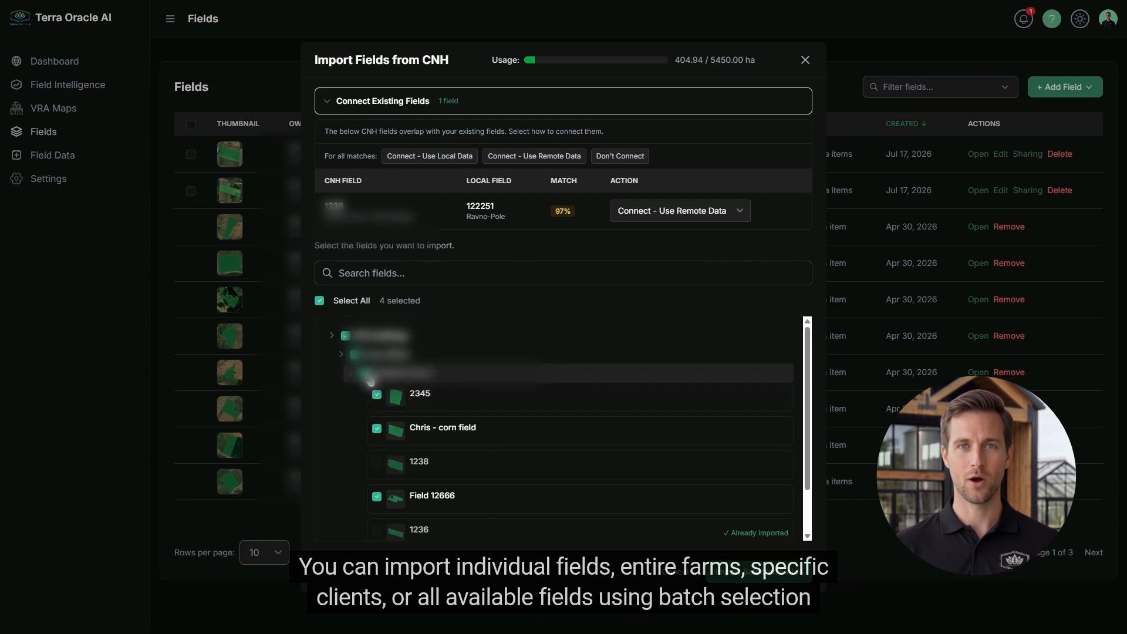
left_click(368, 375)
left_click(376, 394)
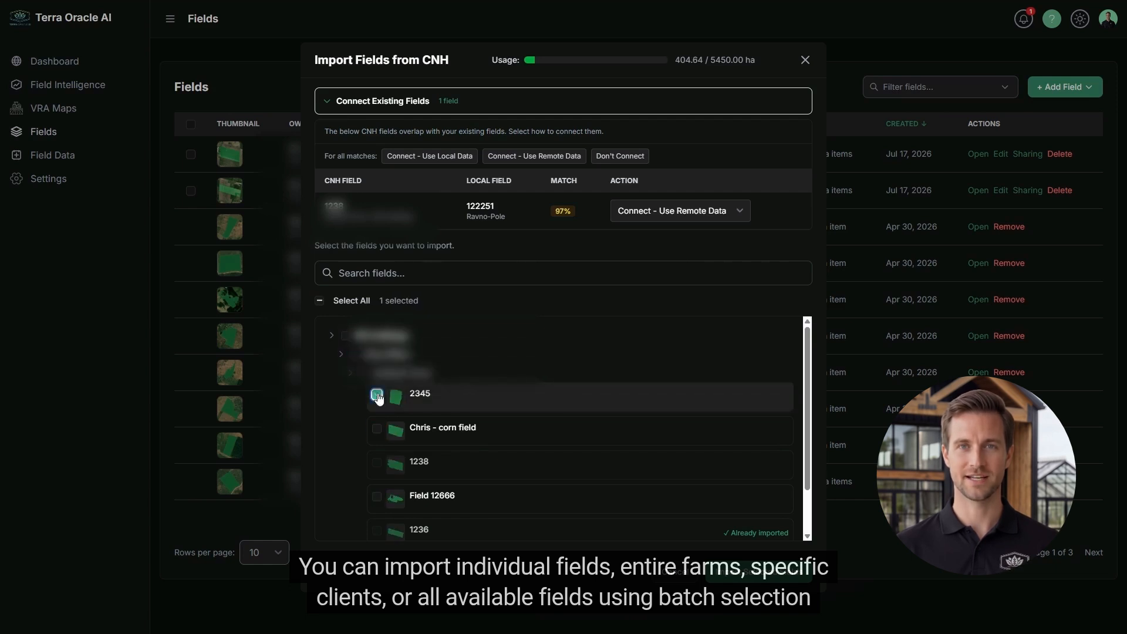
left_click(376, 429)
left_click(377, 497)
Add field 1235 and import the four selected fields from CNH
scroll(612, 397, "down", 1)
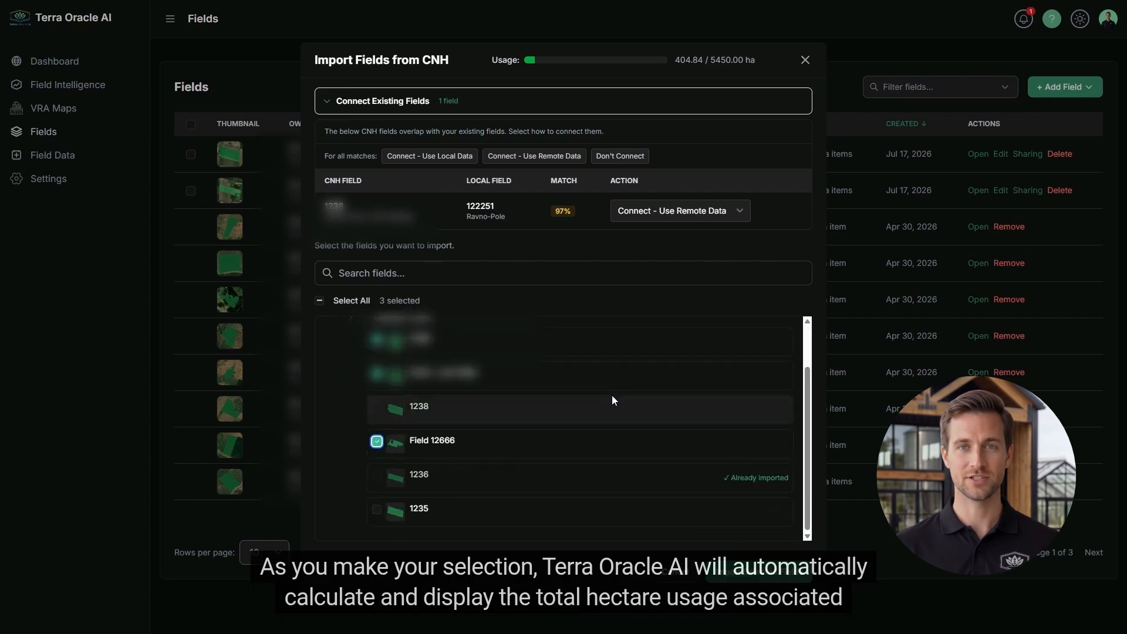
scroll(612, 400, "up", 1)
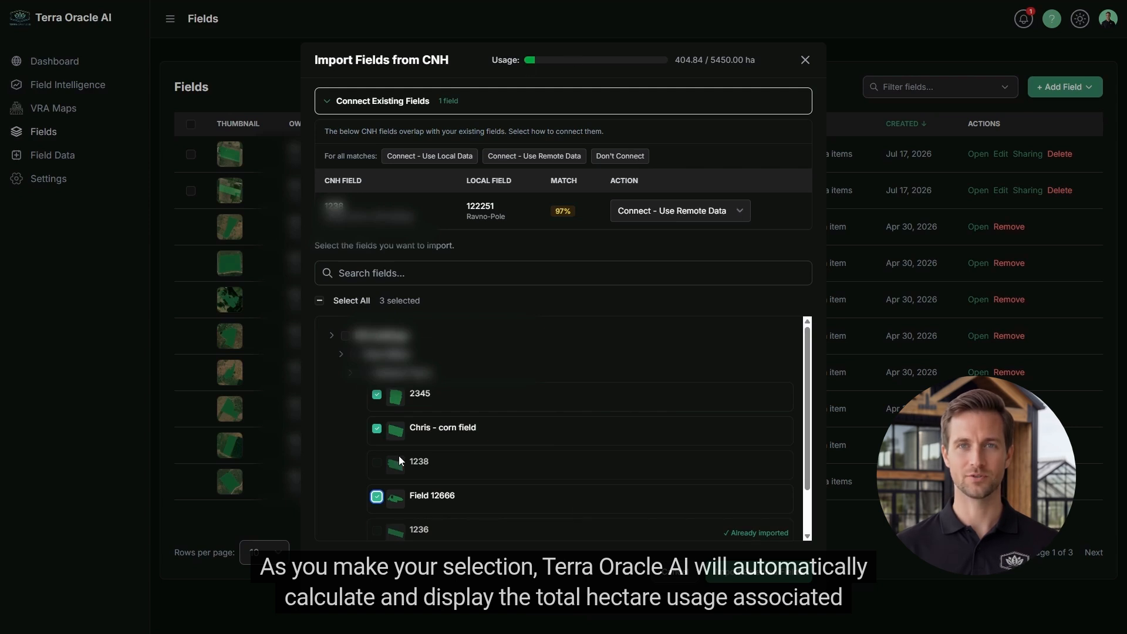
left_click(377, 497)
left_click(377, 497)
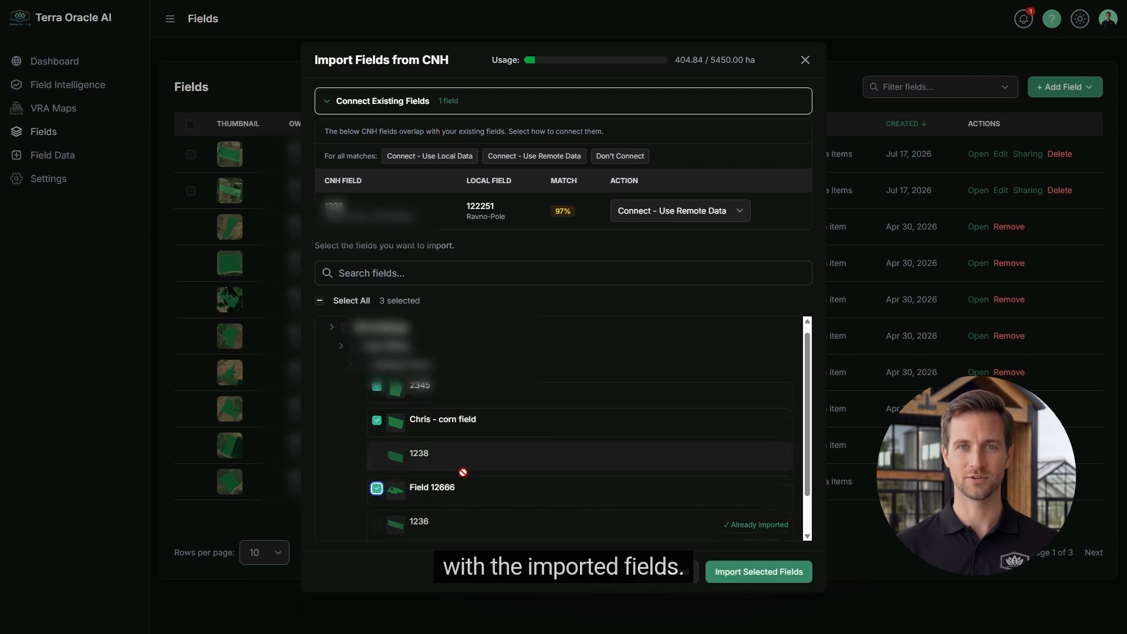
scroll(380, 502, "down", 1)
left_click(377, 509)
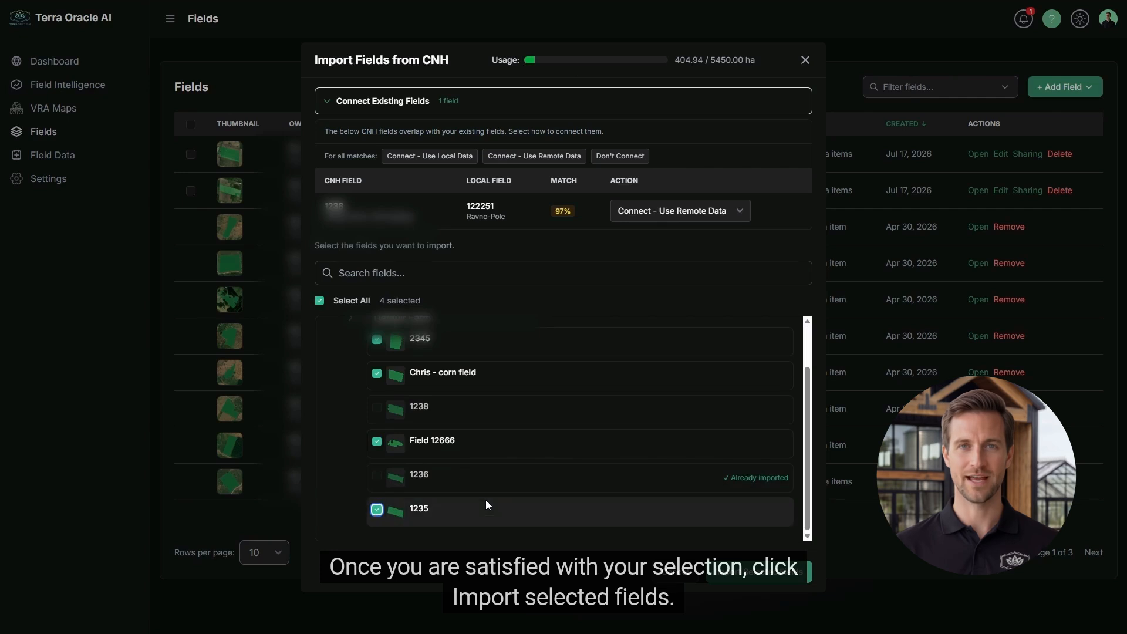
left_click(736, 580)
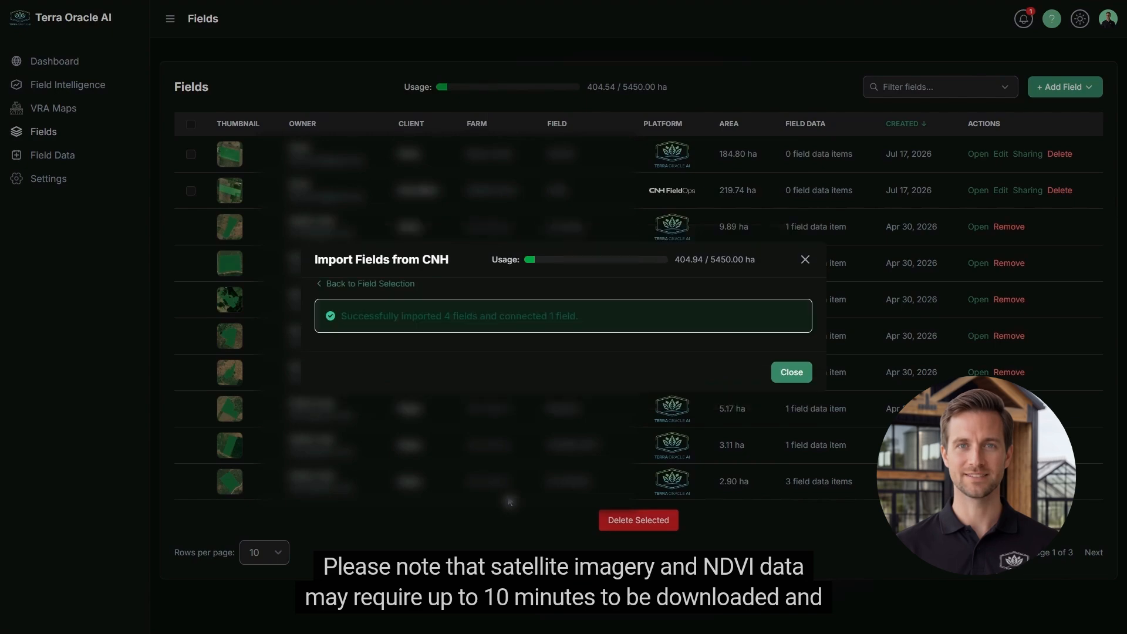
Dismiss the import success message and begin a VRA plan for the corn field
left_click(792, 373)
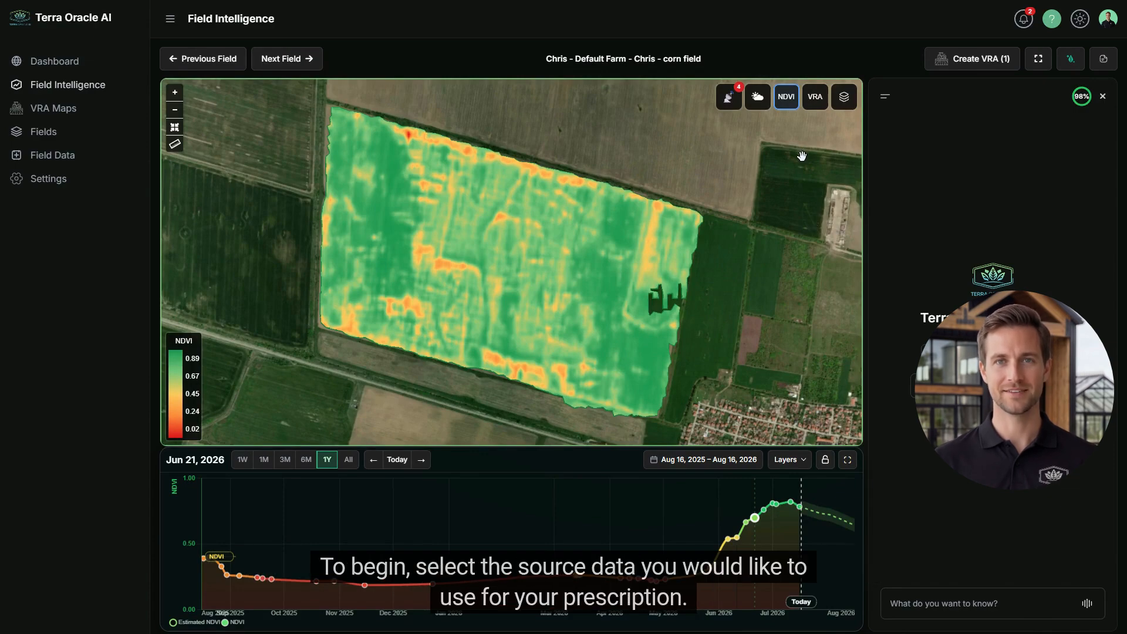
left_click(957, 62)
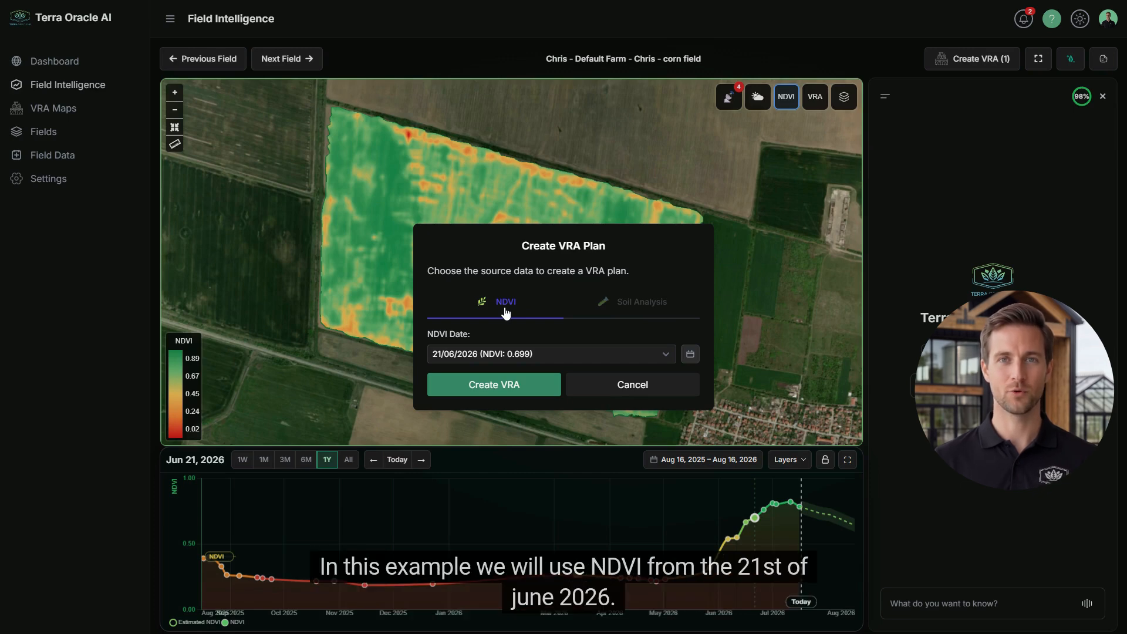
Create VRA plan 248 from the 21 June 2026 NDVI image
left_click(690, 354)
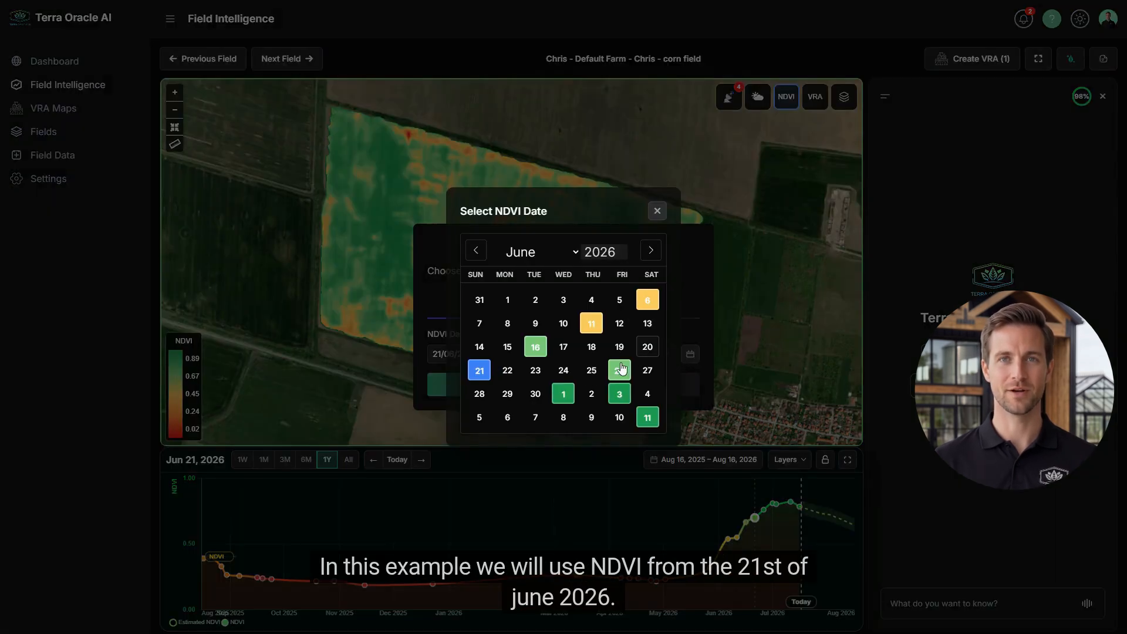
left_click(480, 370)
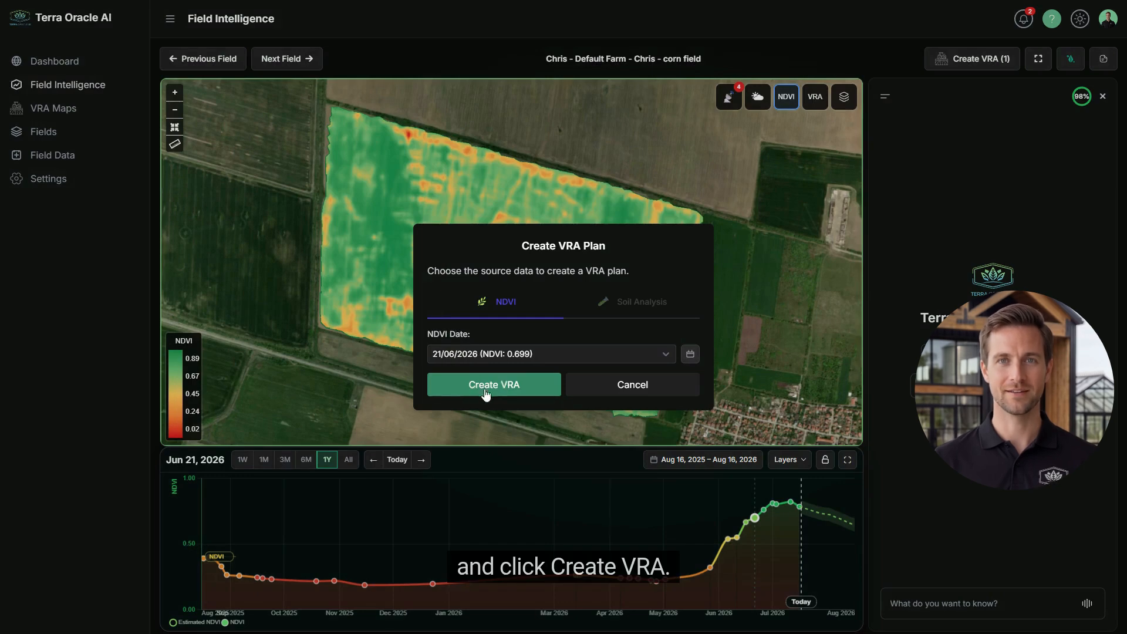
left_click(486, 390)
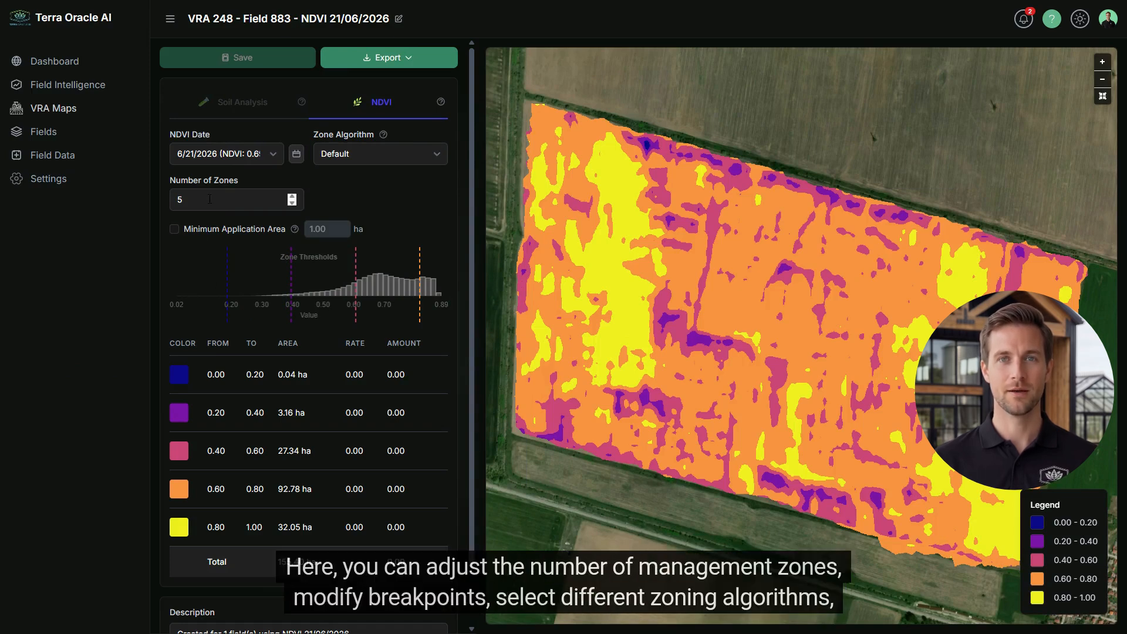
Set the plan to 3 zones using the Equal Area zoning algorithm
left_click_drag(210, 205, 178, 207)
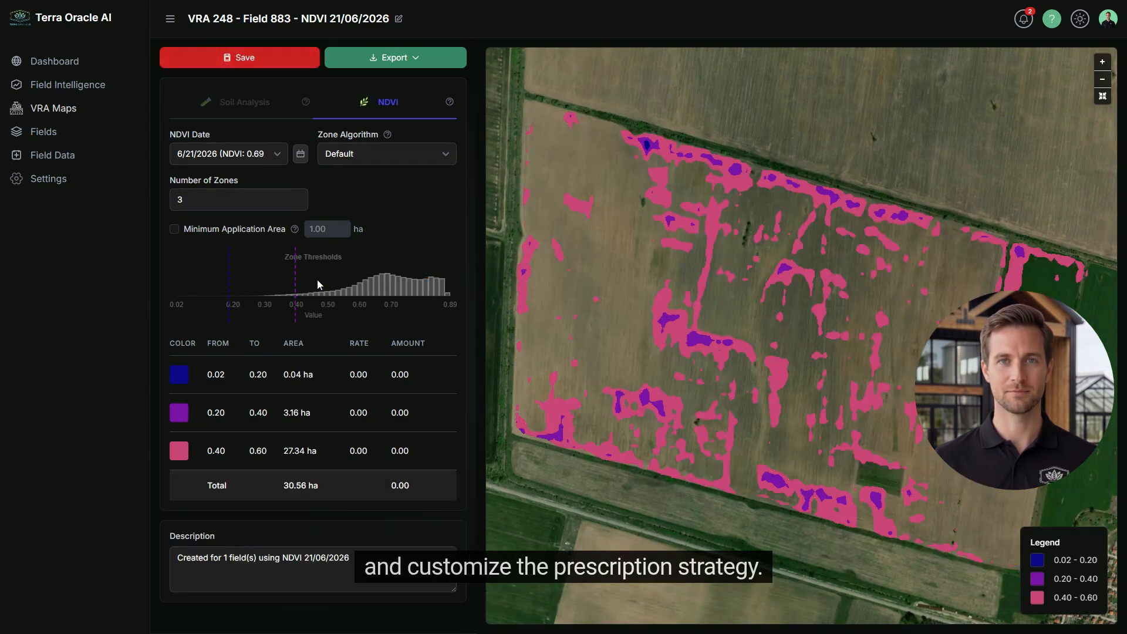
left_click(441, 156)
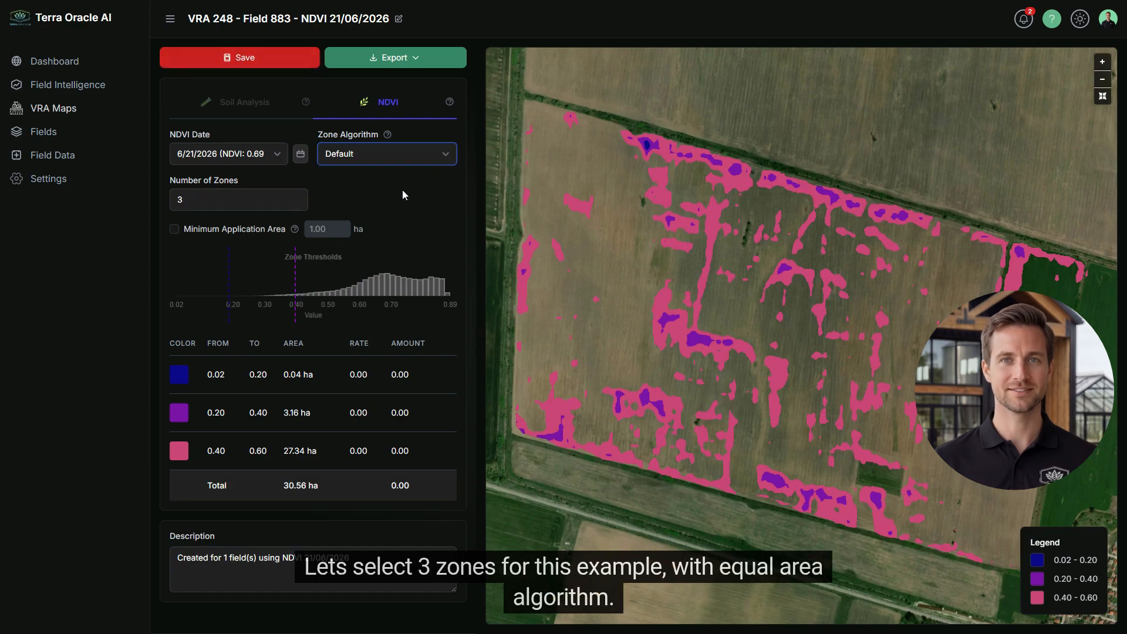
left_click(375, 191)
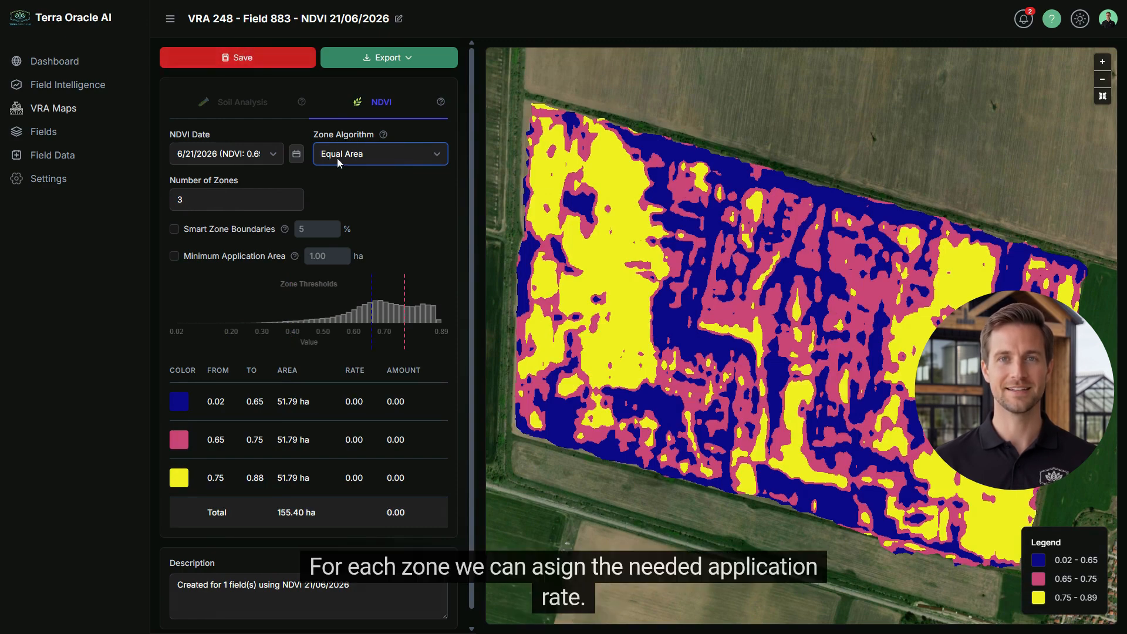
Enter zone application rates of 50, 100 and 150
double_click(398, 398)
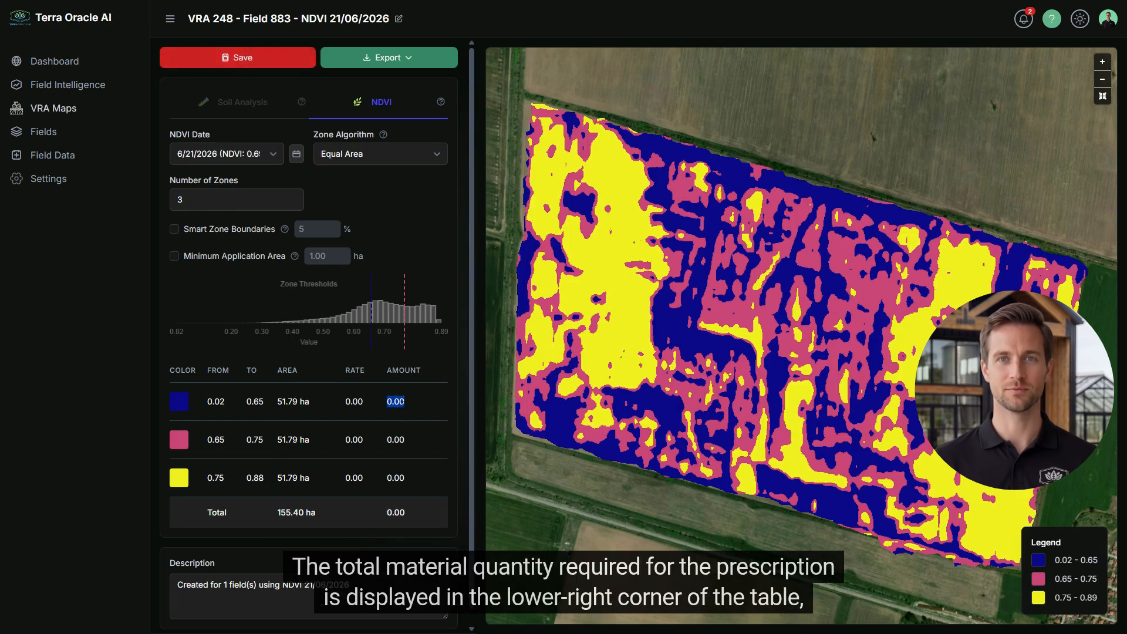
left_click(355, 402)
type("50")
key("Return")
left_click(363, 440)
type("100")
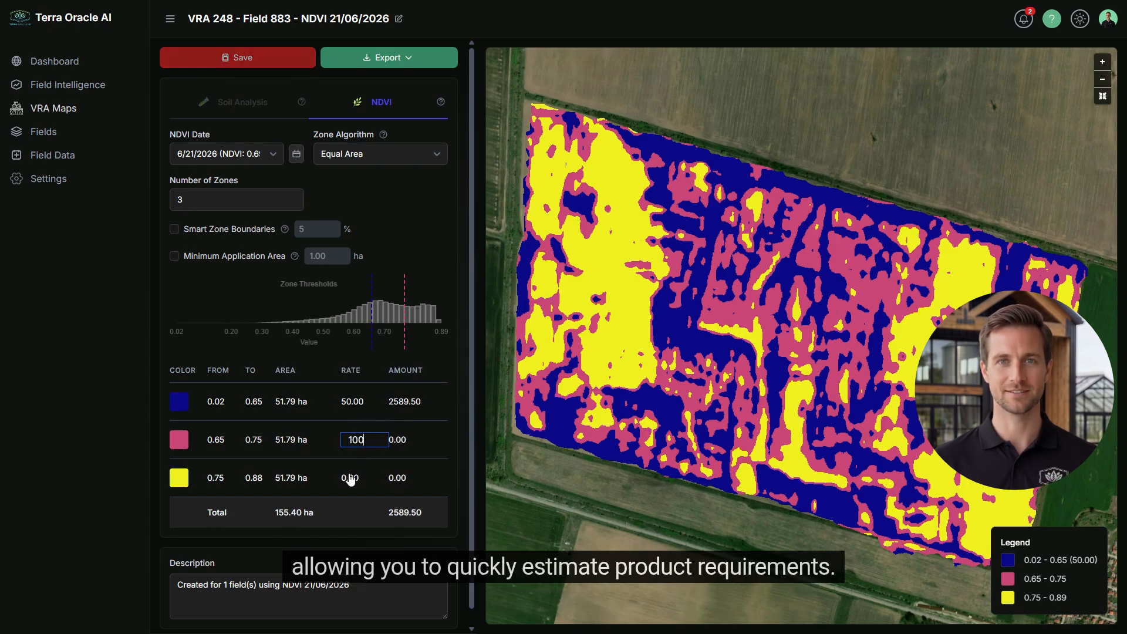
key("Return")
left_click(356, 480)
type("150")
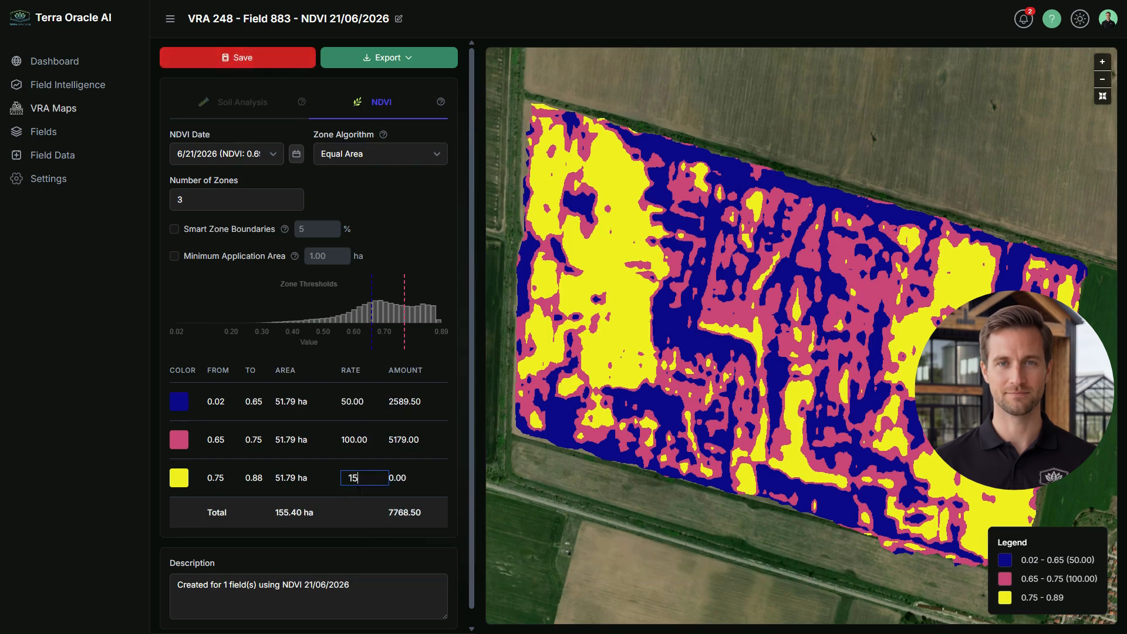
key("Return")
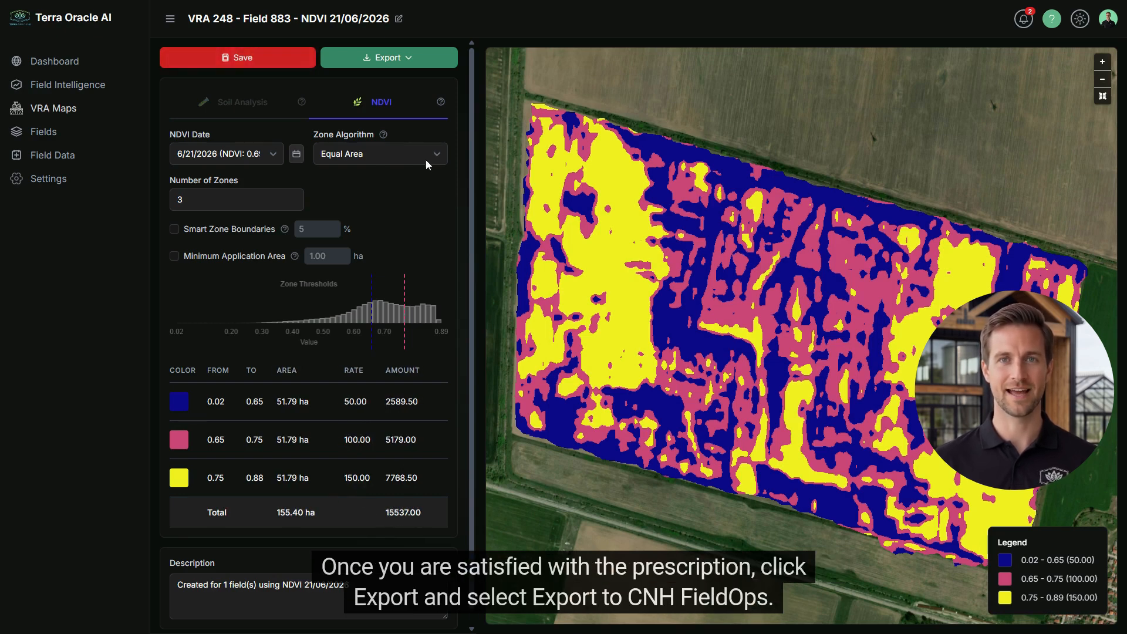
Export to CNH FieldOps with season 2026, activity Fertilizing, product Fertilizer: NPK
left_click(402, 61)
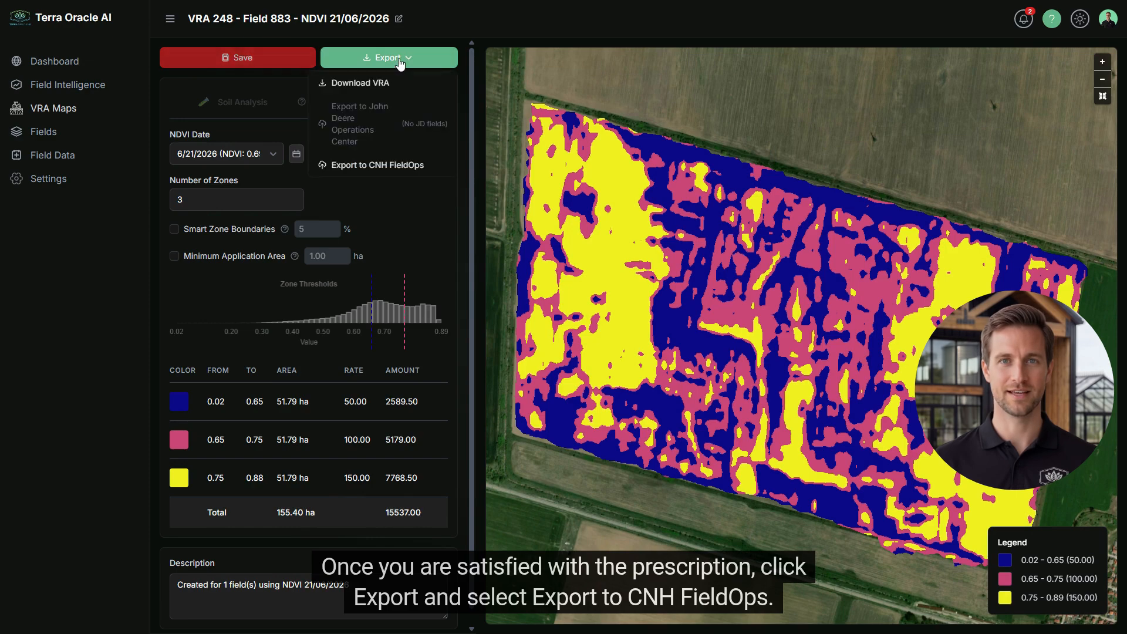
left_click(395, 169)
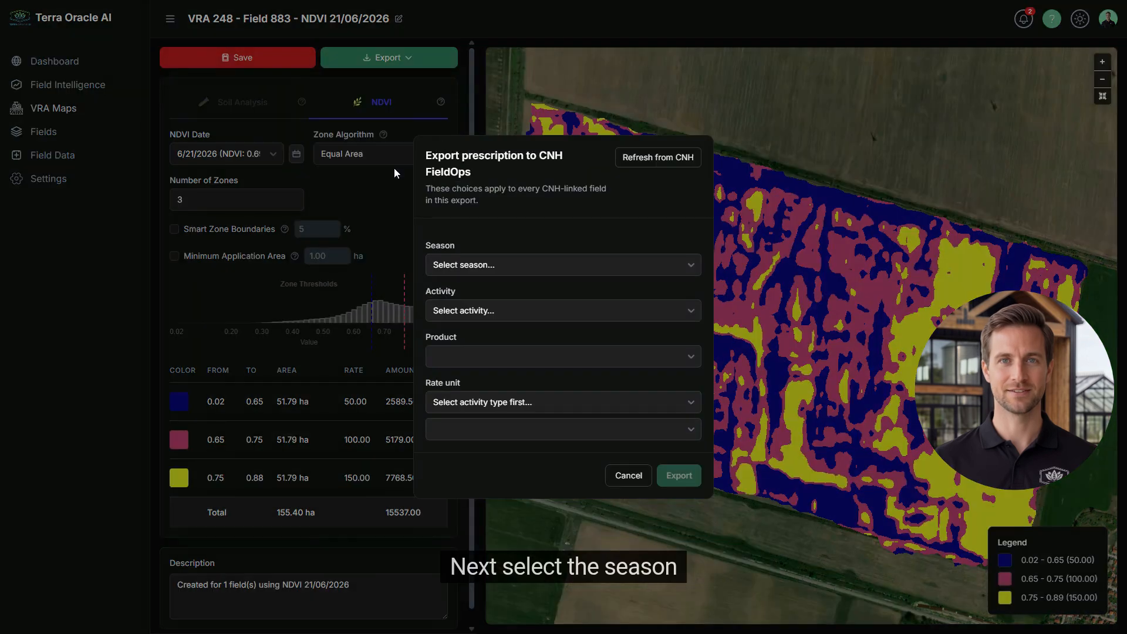
left_click(506, 259)
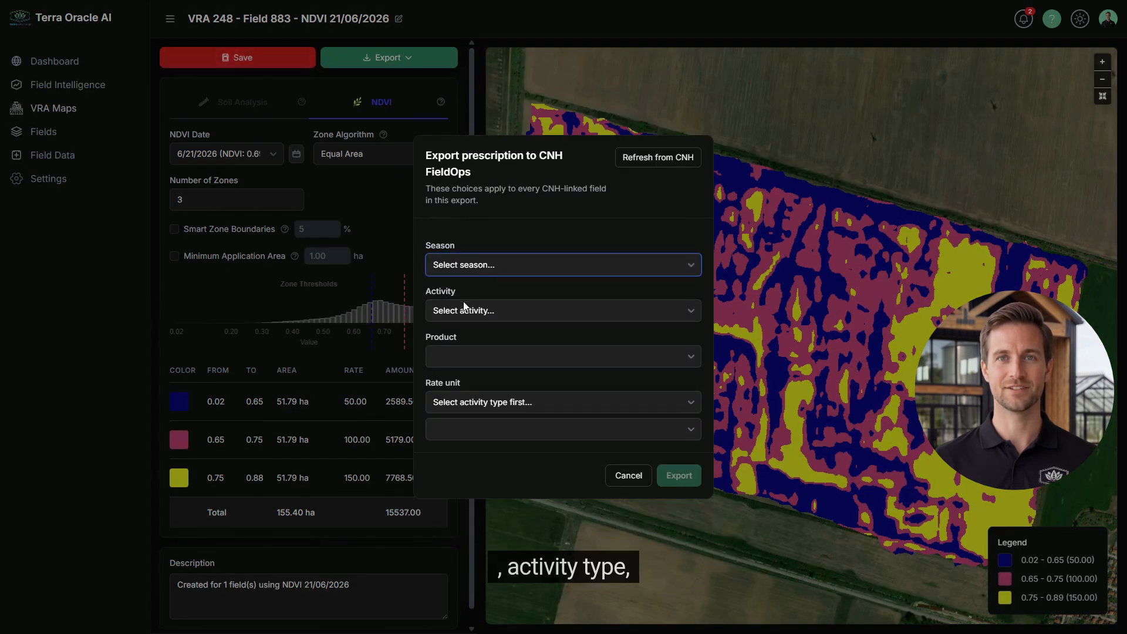
left_click(455, 400)
left_click(498, 309)
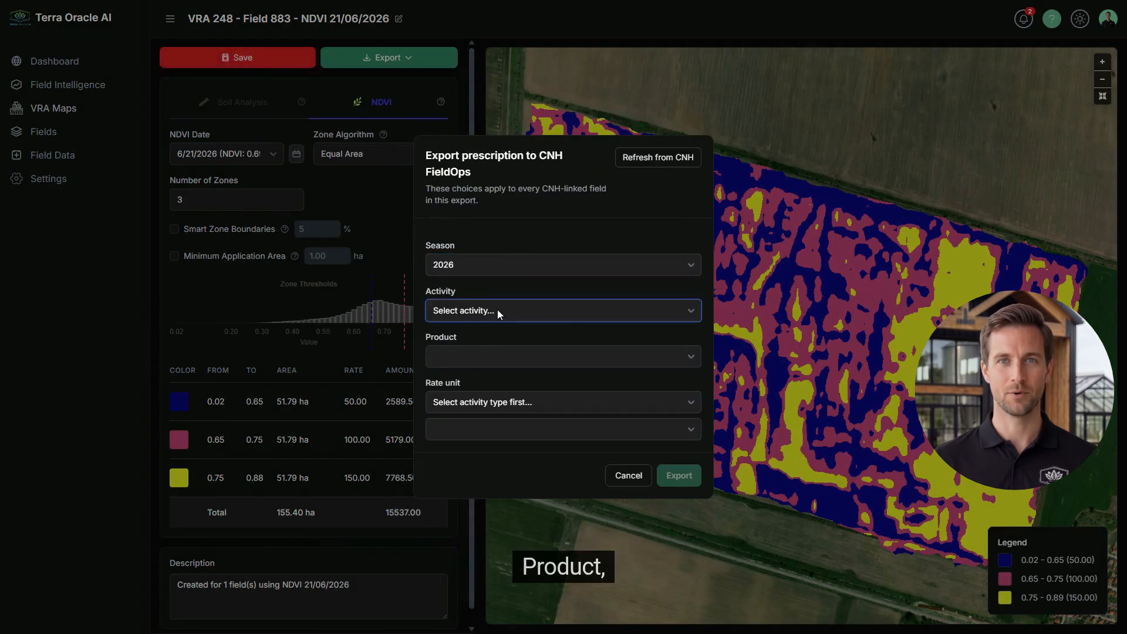
left_click(457, 358)
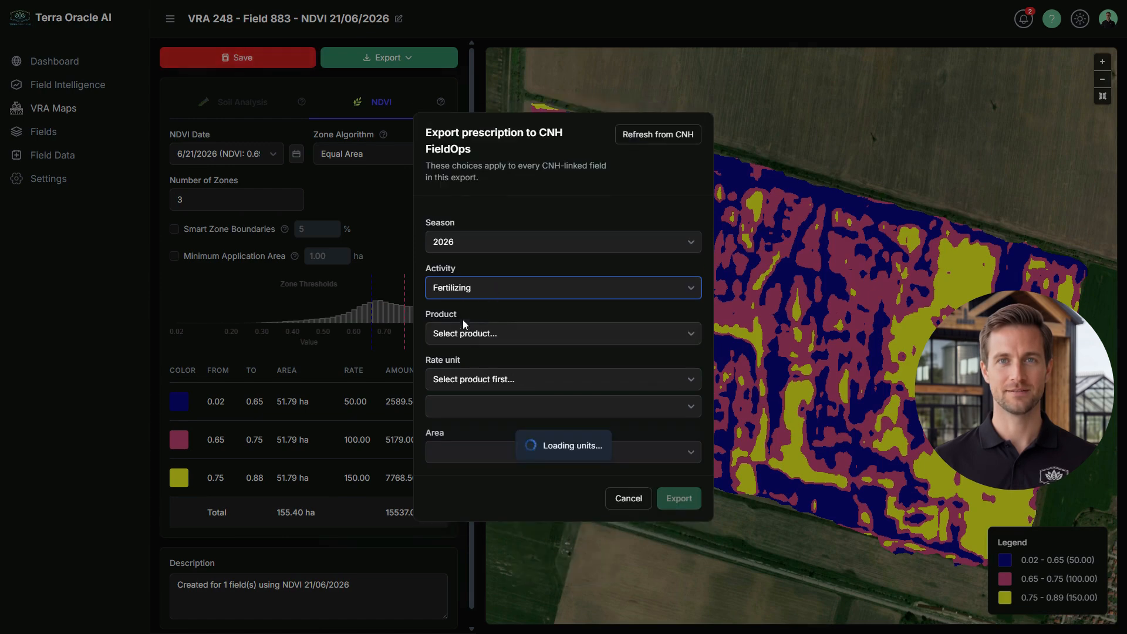
left_click(572, 334)
left_click(459, 369)
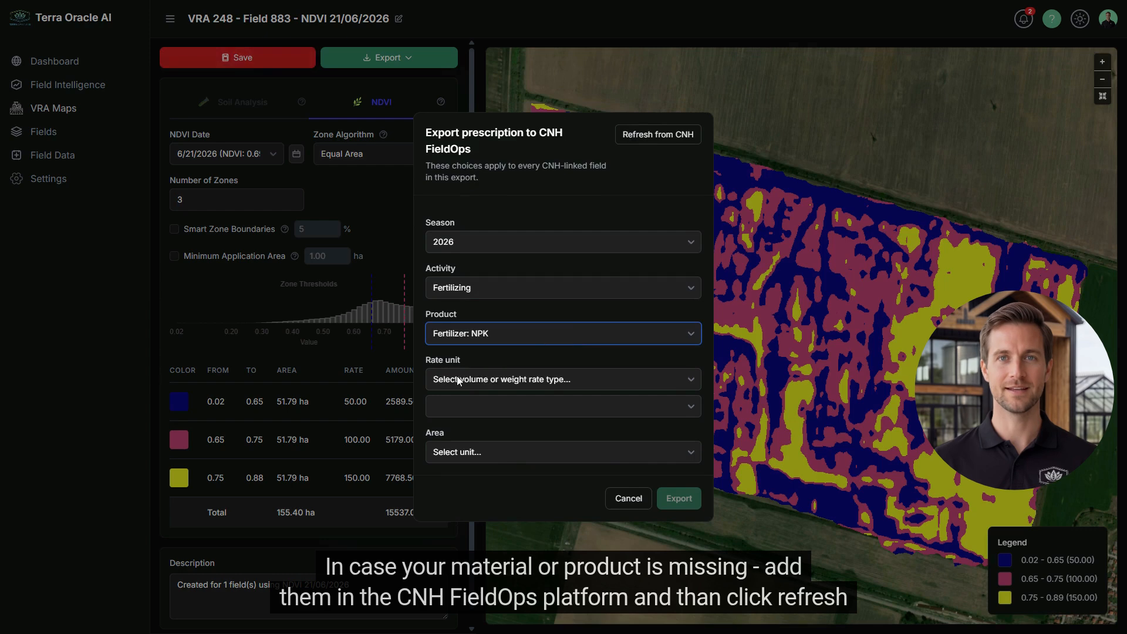
Use Volume rates in Cubic Foot per Hectares, then send and confirm the export
left_click(587, 386)
left_click(487, 407)
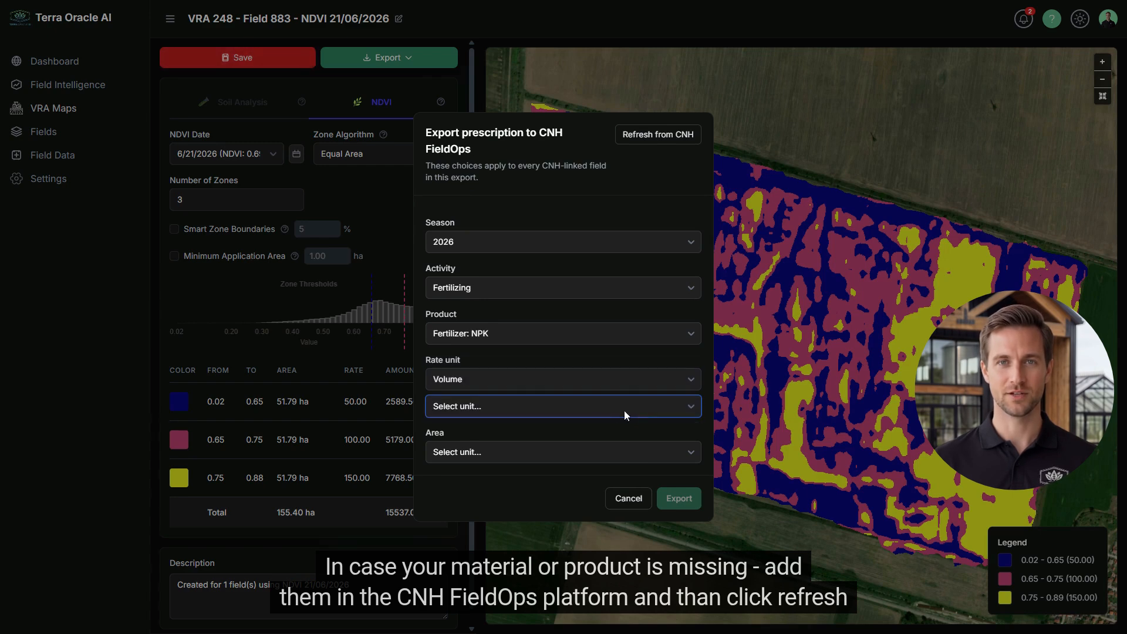
left_click(474, 227)
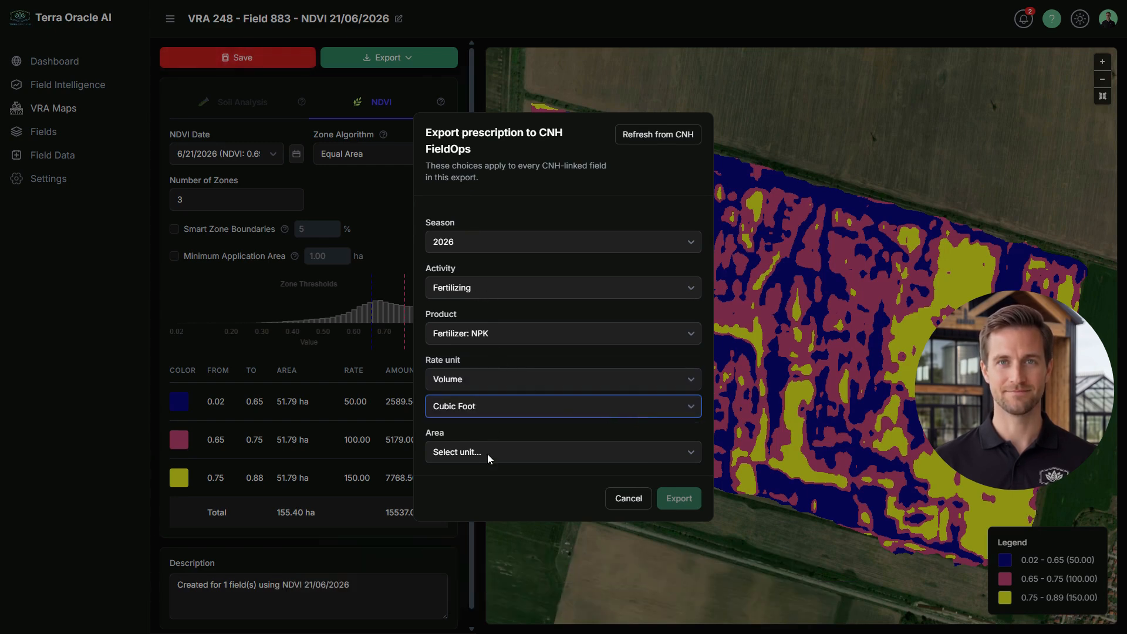
left_click(487, 453)
left_click(457, 503)
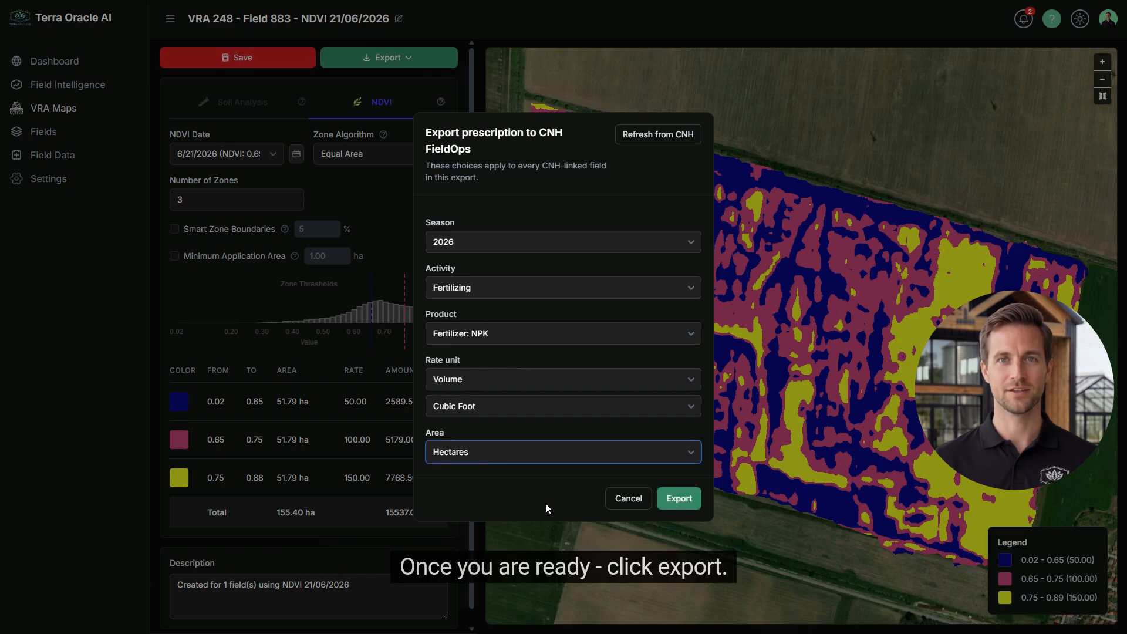
left_click(679, 499)
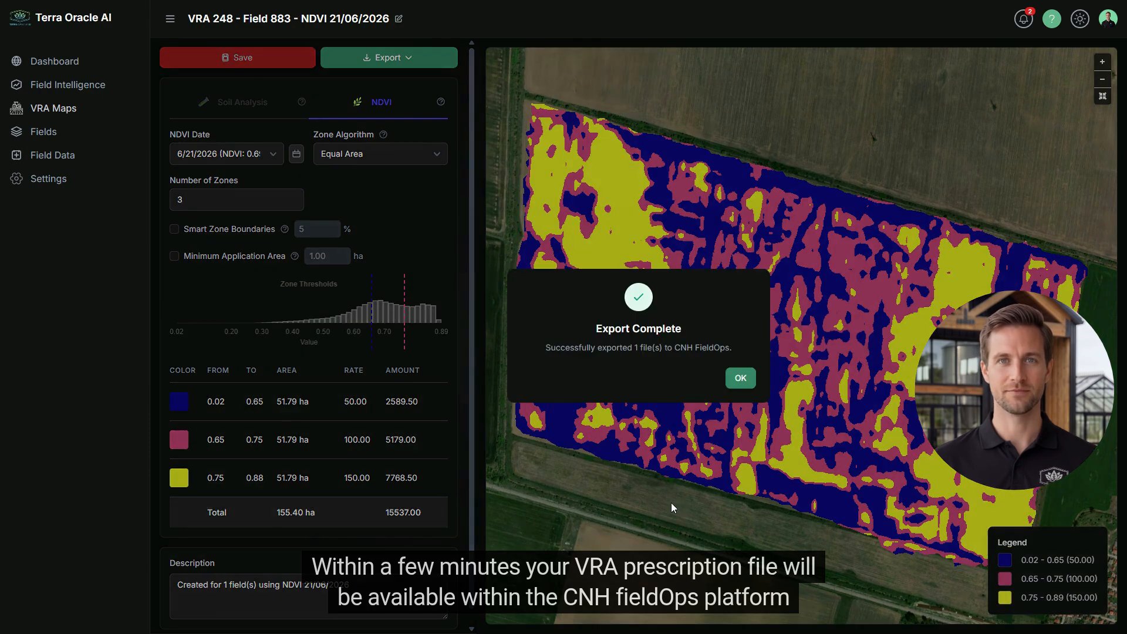
left_click(744, 389)
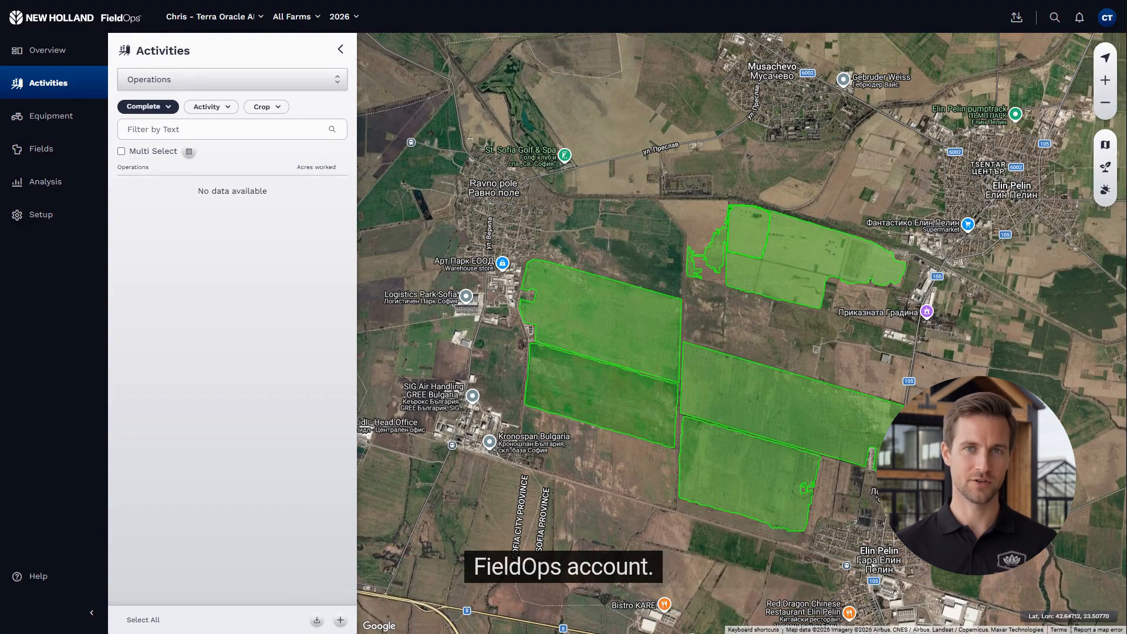
Open the corn field NPK prescription under Fields > Prescriptions, showing zones at 20.23, 40.47, 60.70 g/ac
left_click(42, 219)
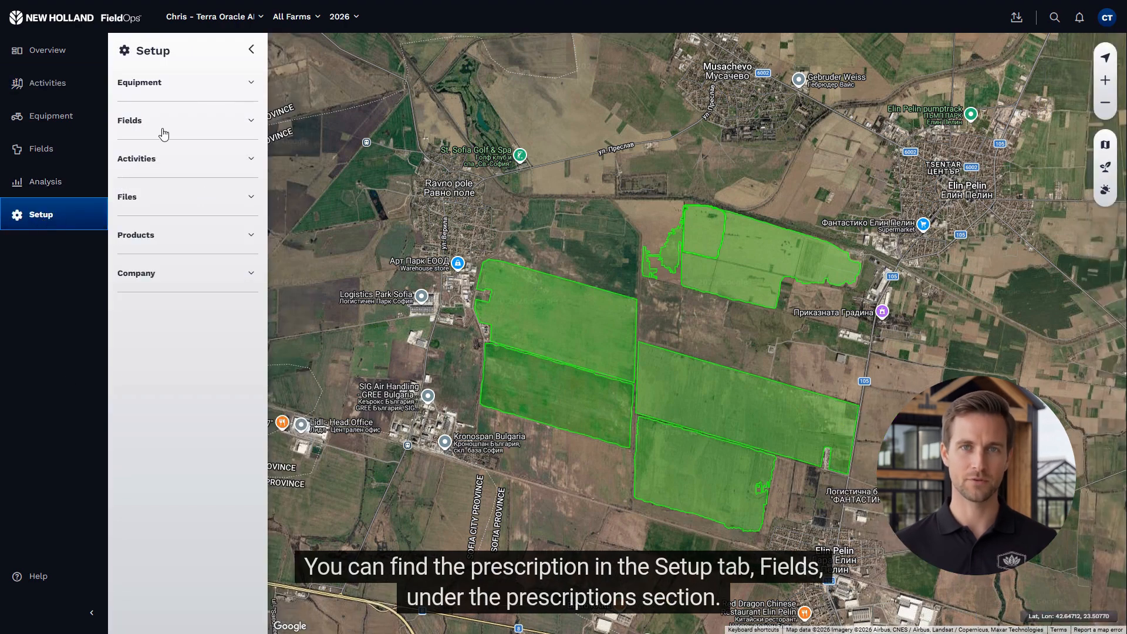
left_click(162, 132)
left_click(160, 389)
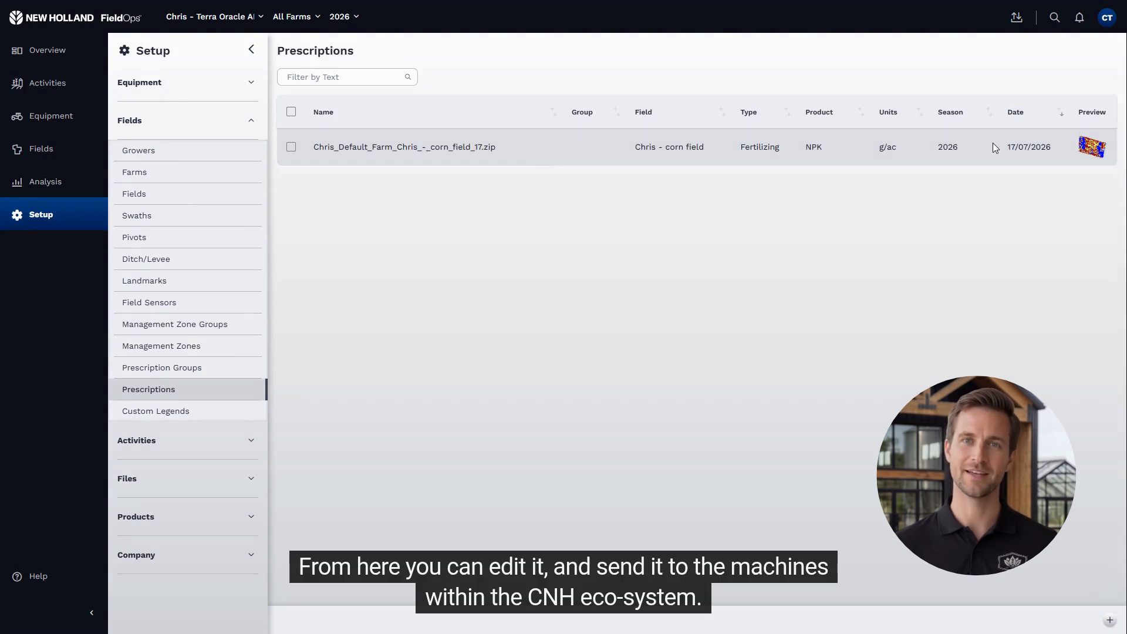
left_click(534, 158)
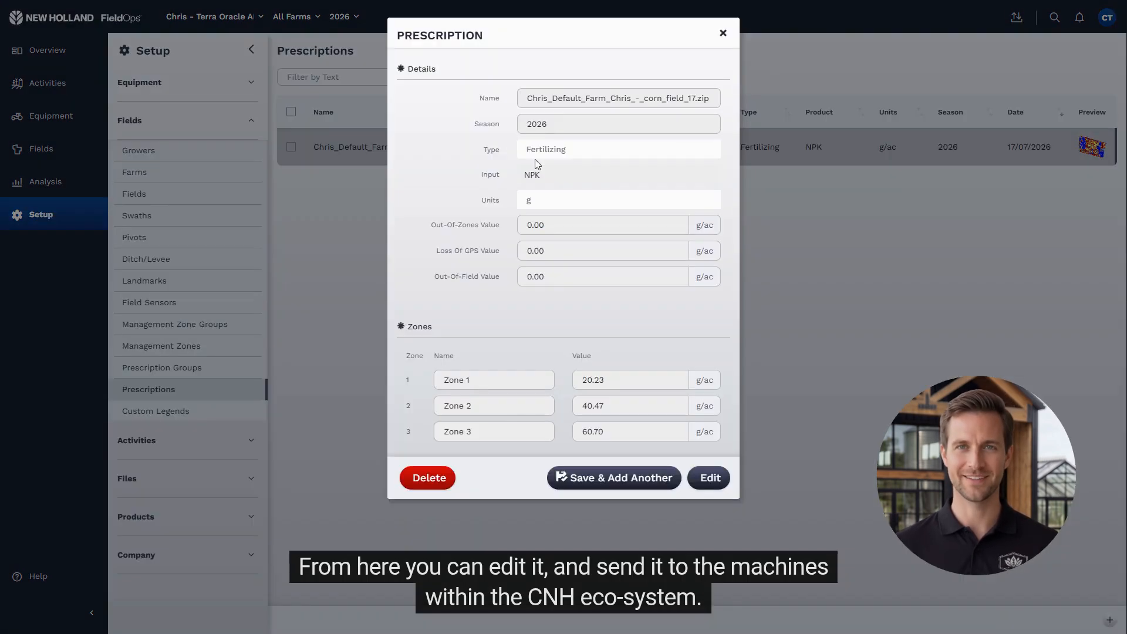